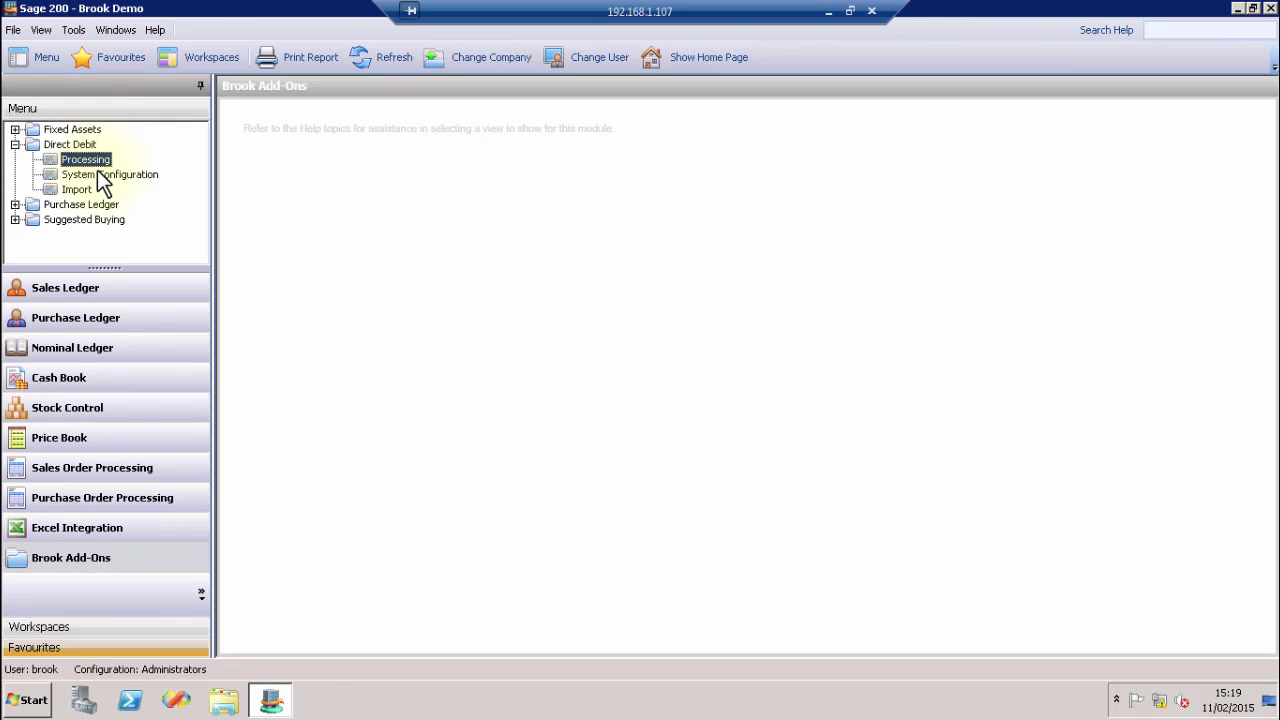
Review the service type options in the Direct Debit system configuration and save the settings with Ulster Bank SEPA
click(100, 174)
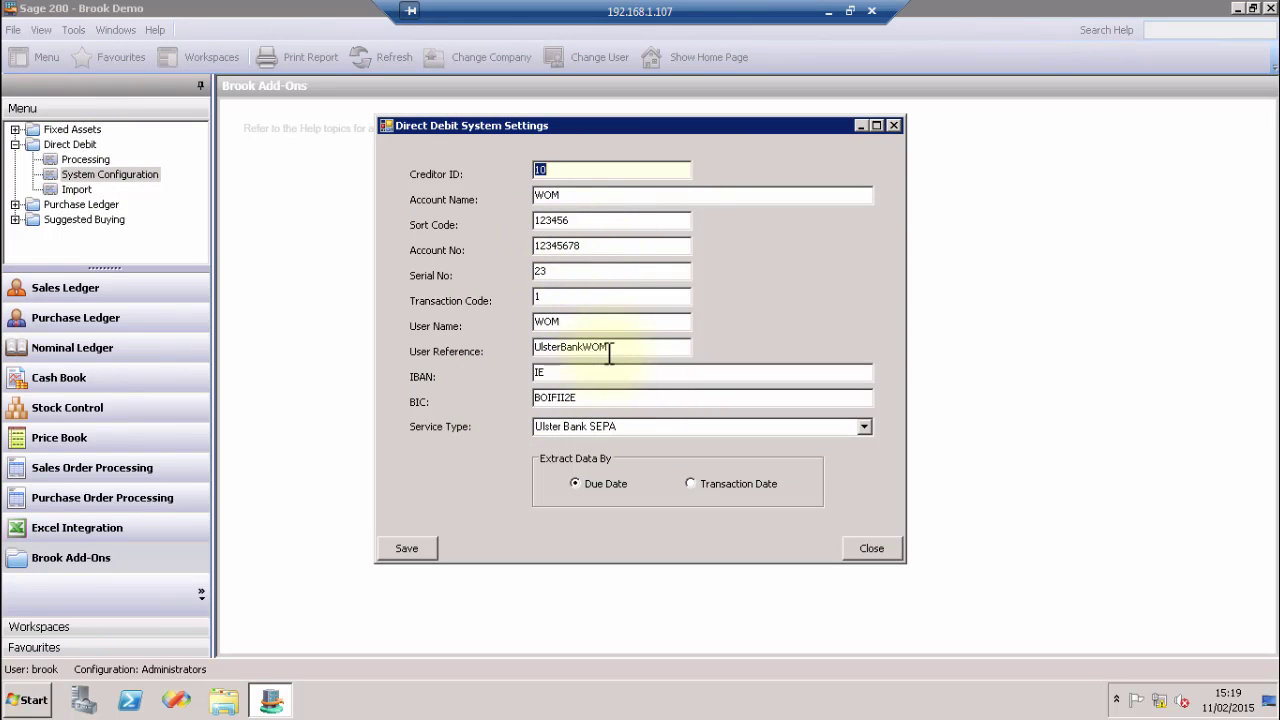
click(866, 431)
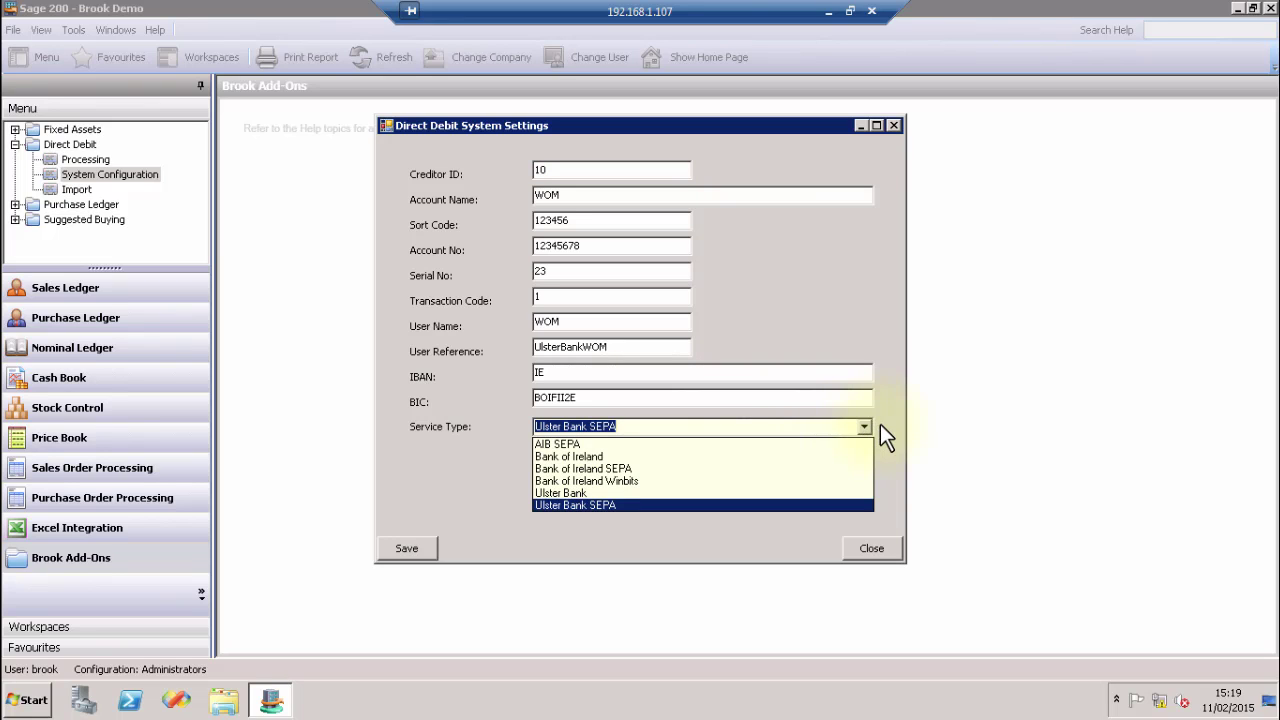
click(881, 425)
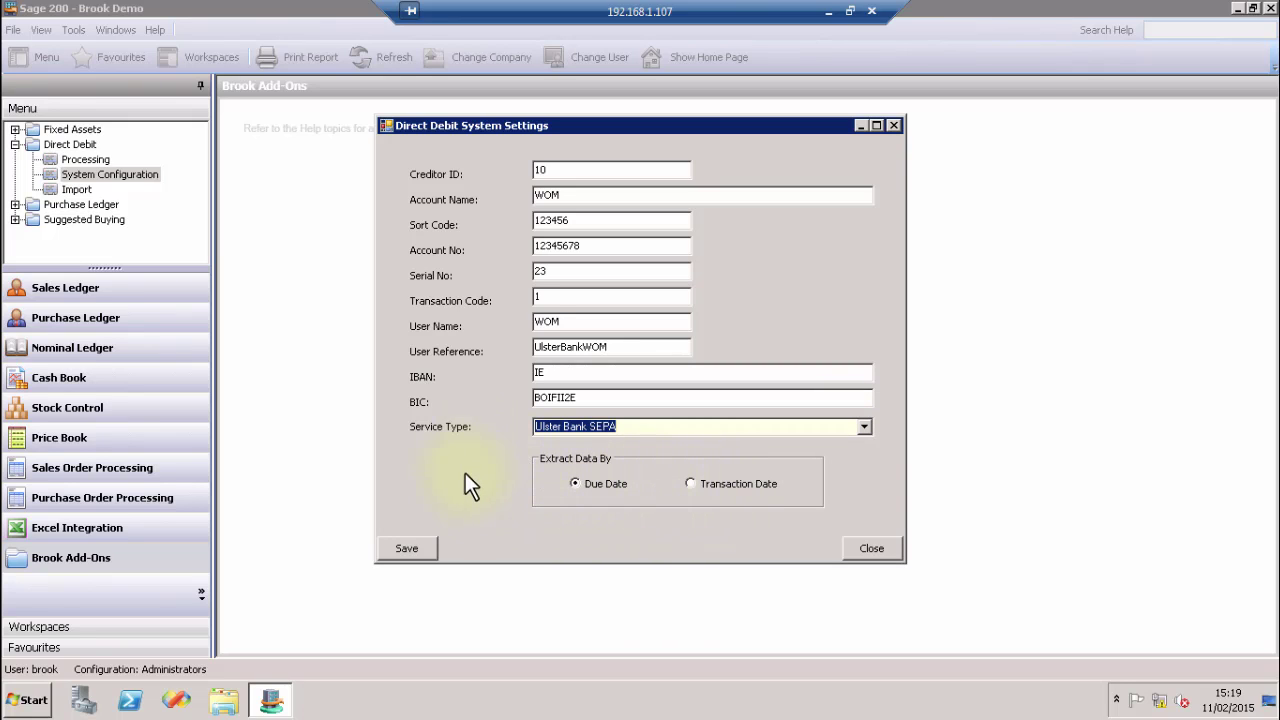
click(401, 548)
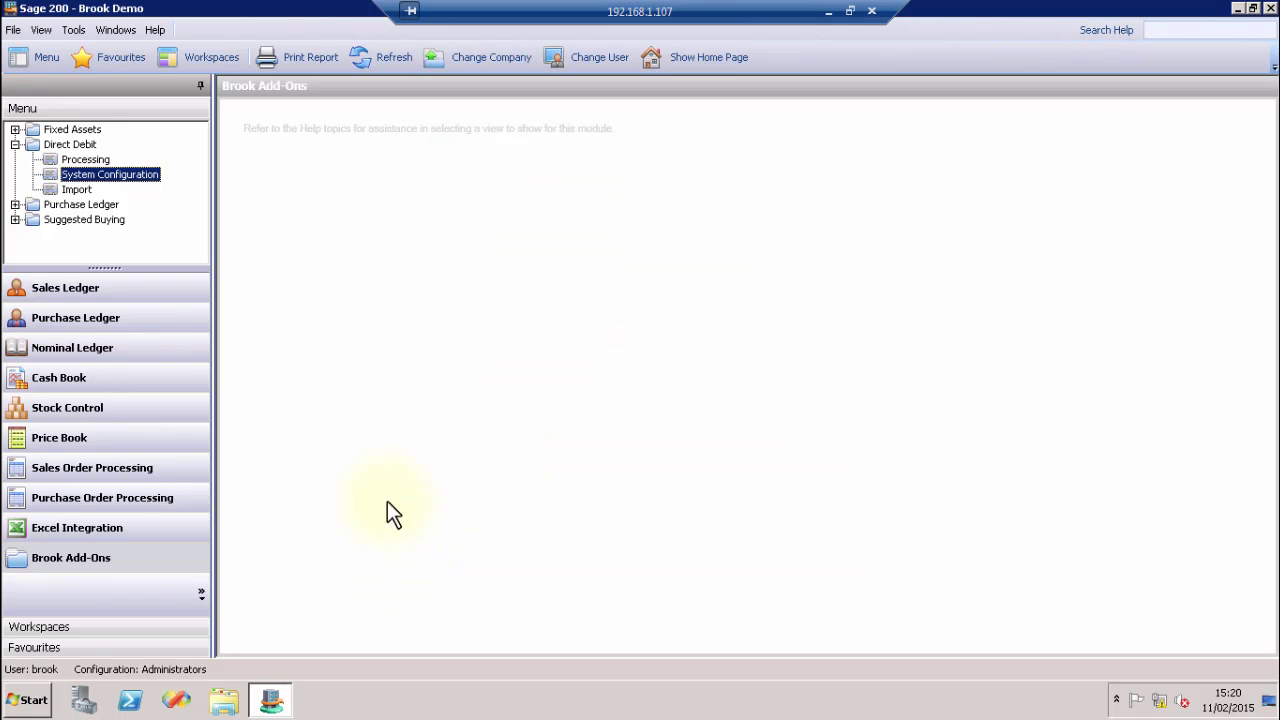
View the Customer Direct Debit Import form and its column layout, then exit without importing a file
double_click(78, 190)
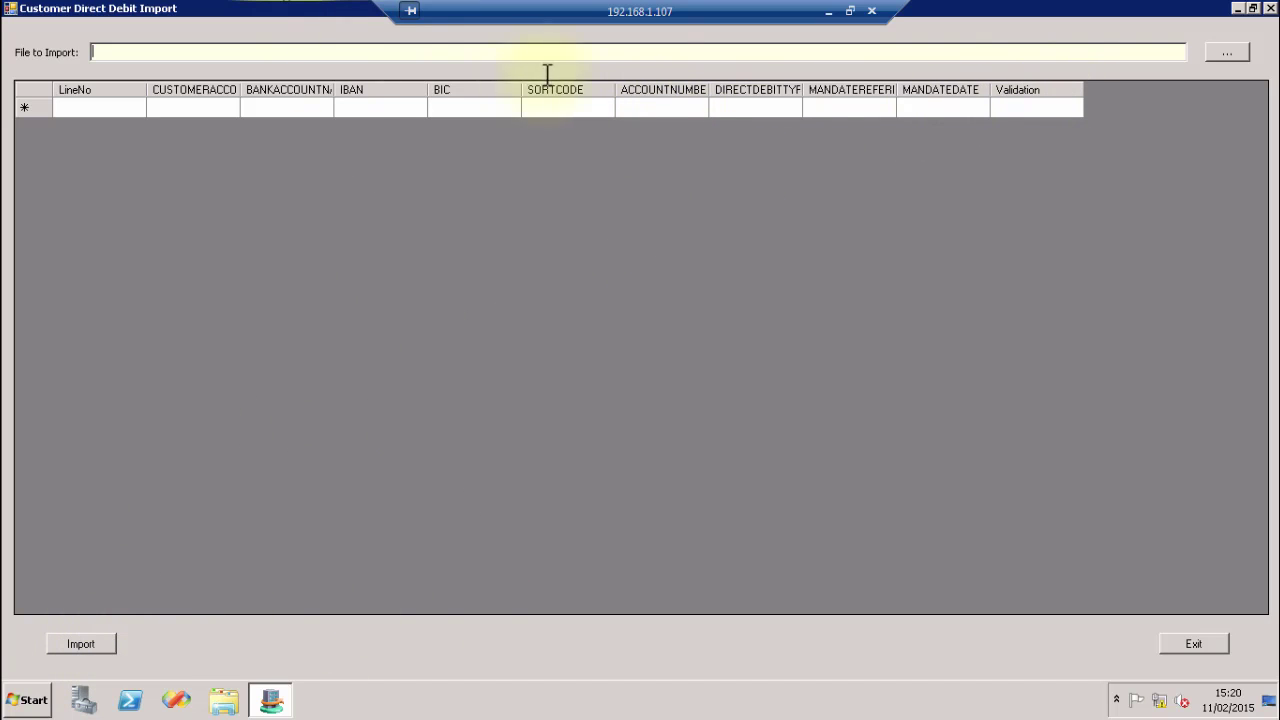
click(1197, 645)
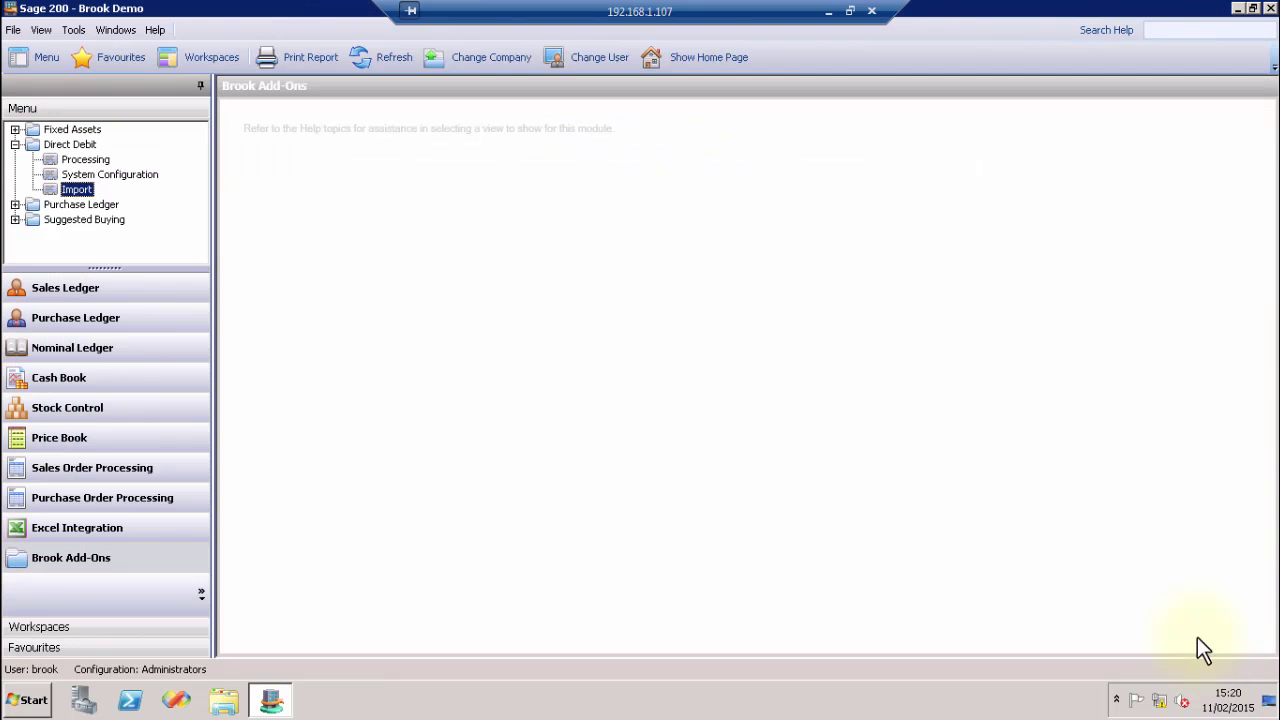
Examine the payment terms, bank details and direct debit mandate settings on the Sales Ledger account of Cute and Cosey Kitsch
click(100, 299)
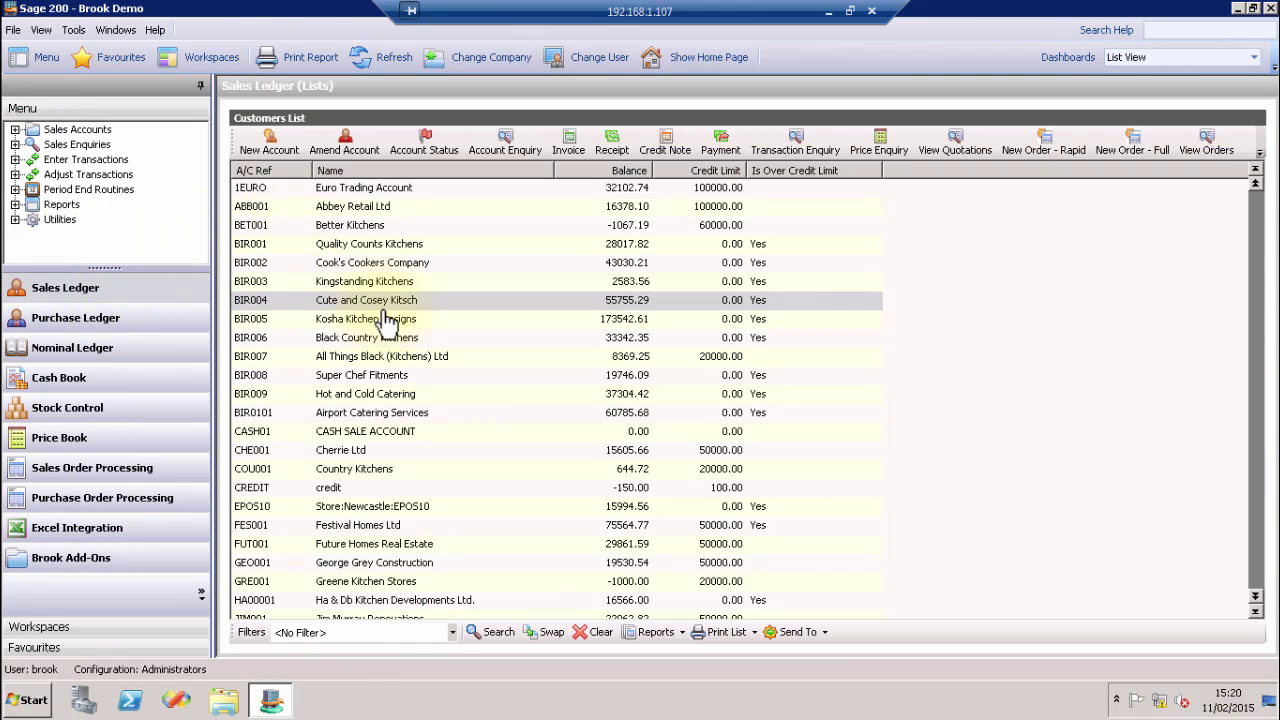
click(385, 302)
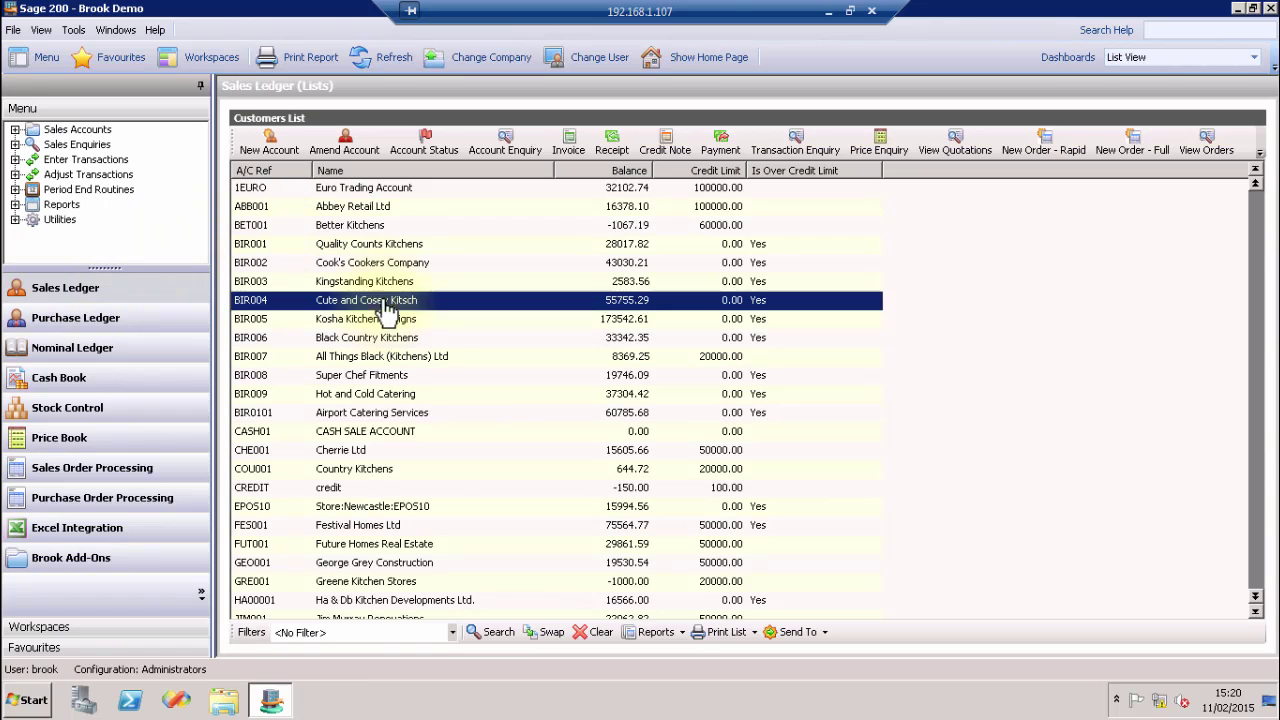
click(344, 142)
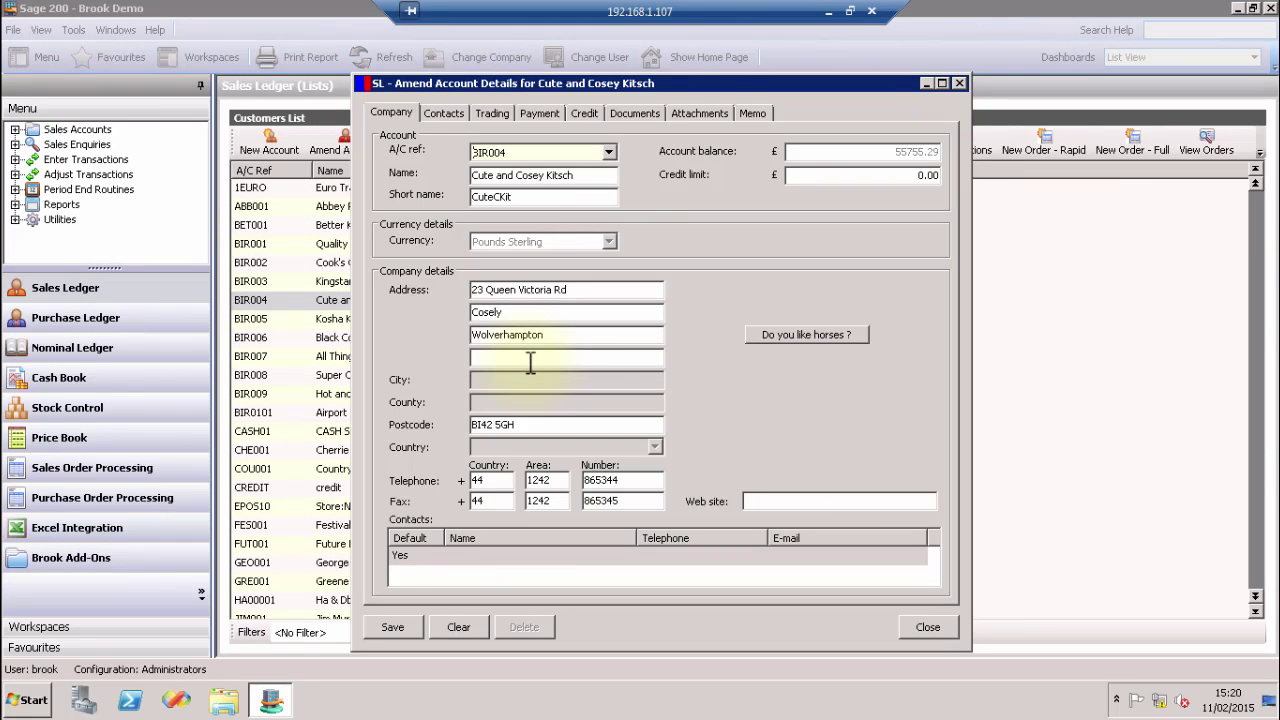
click(535, 113)
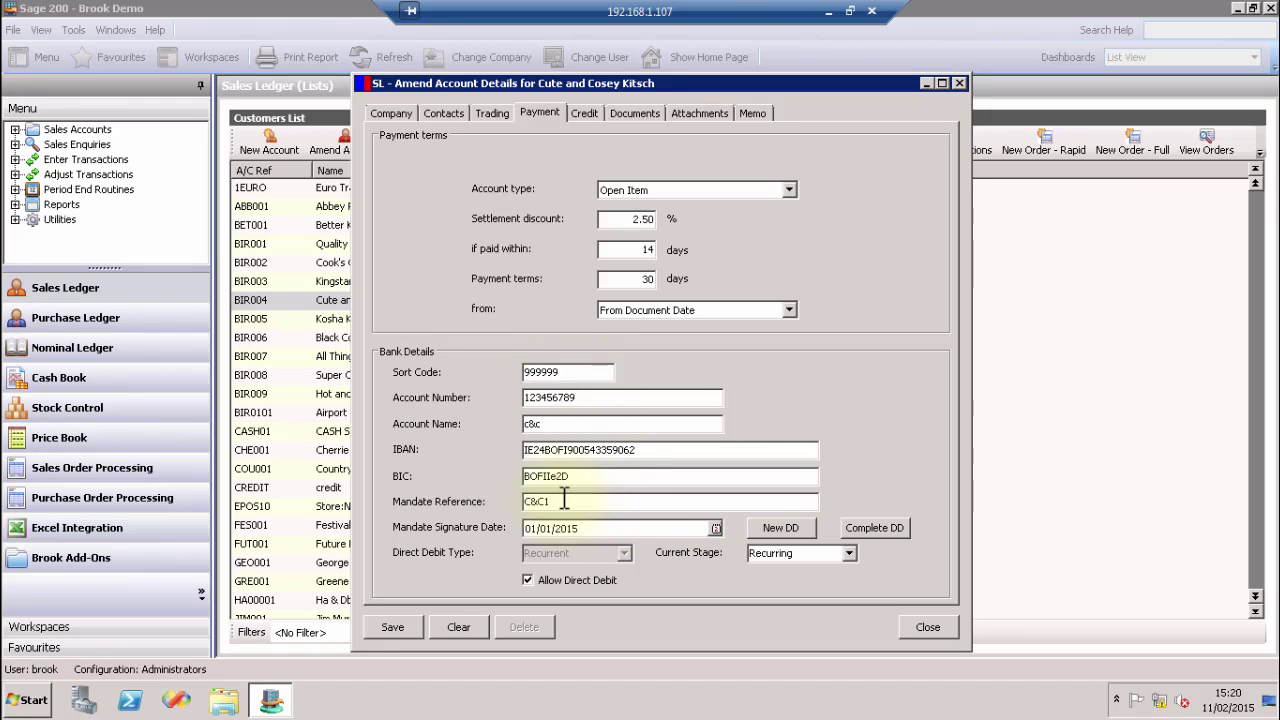
drag(565, 501, 496, 501)
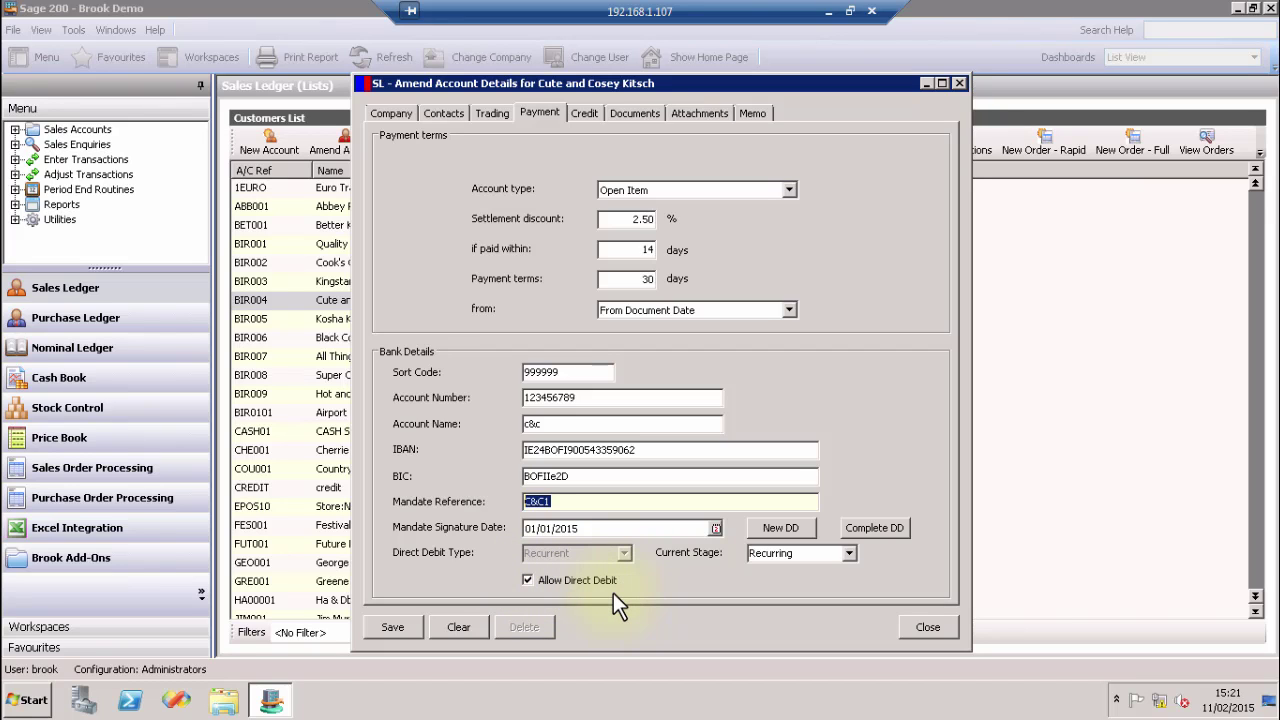
click(929, 627)
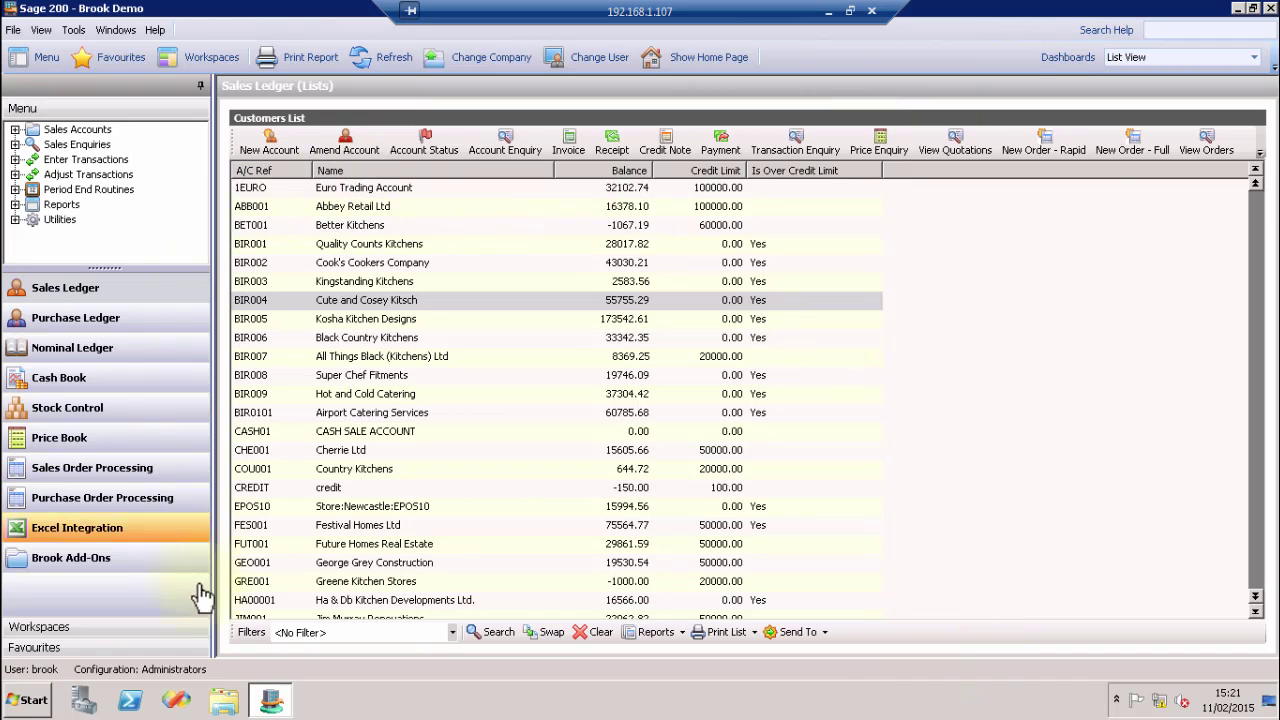
Create a new direct debit run with reference TEST9, covering due dates until 11/02/2015
click(65, 565)
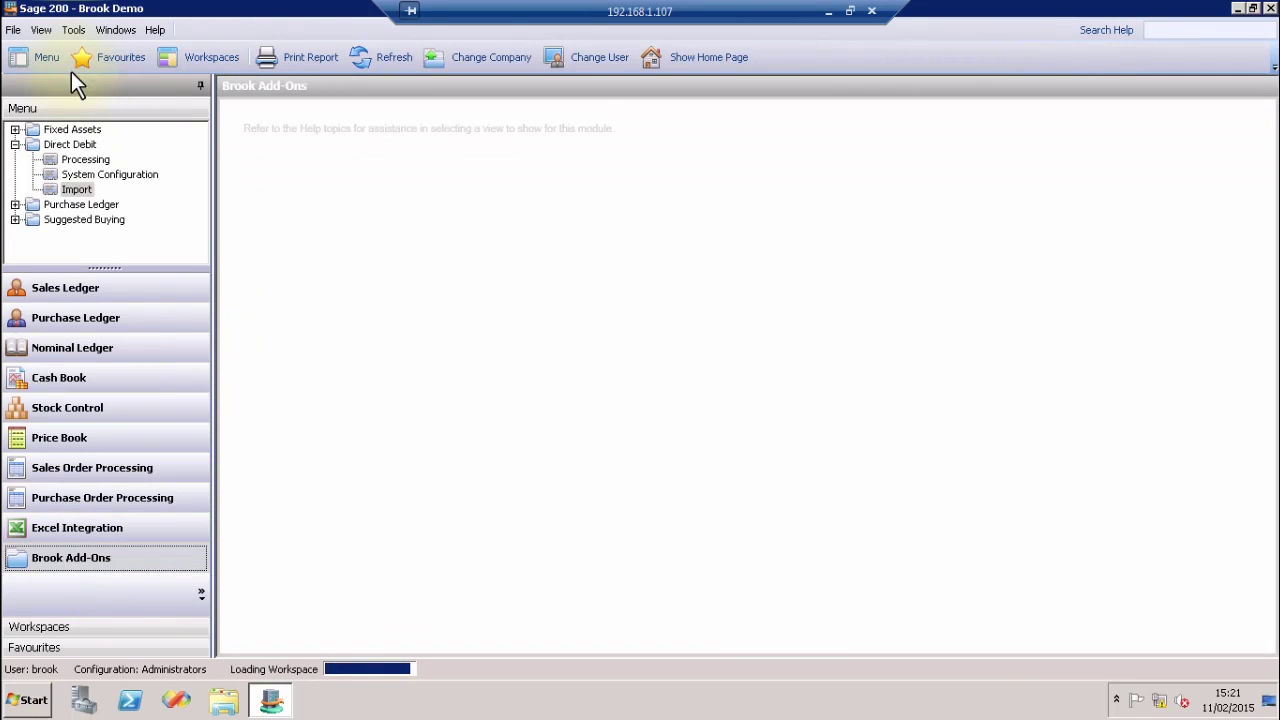
double_click(86, 160)
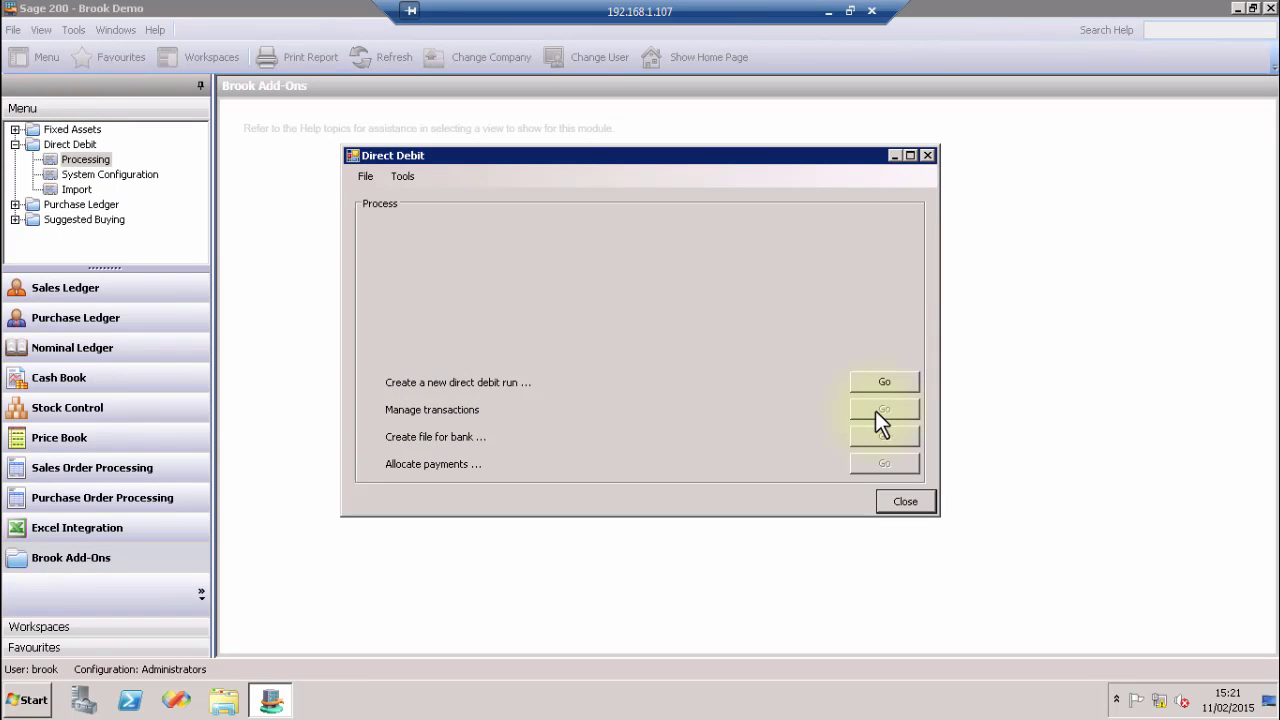
click(884, 382)
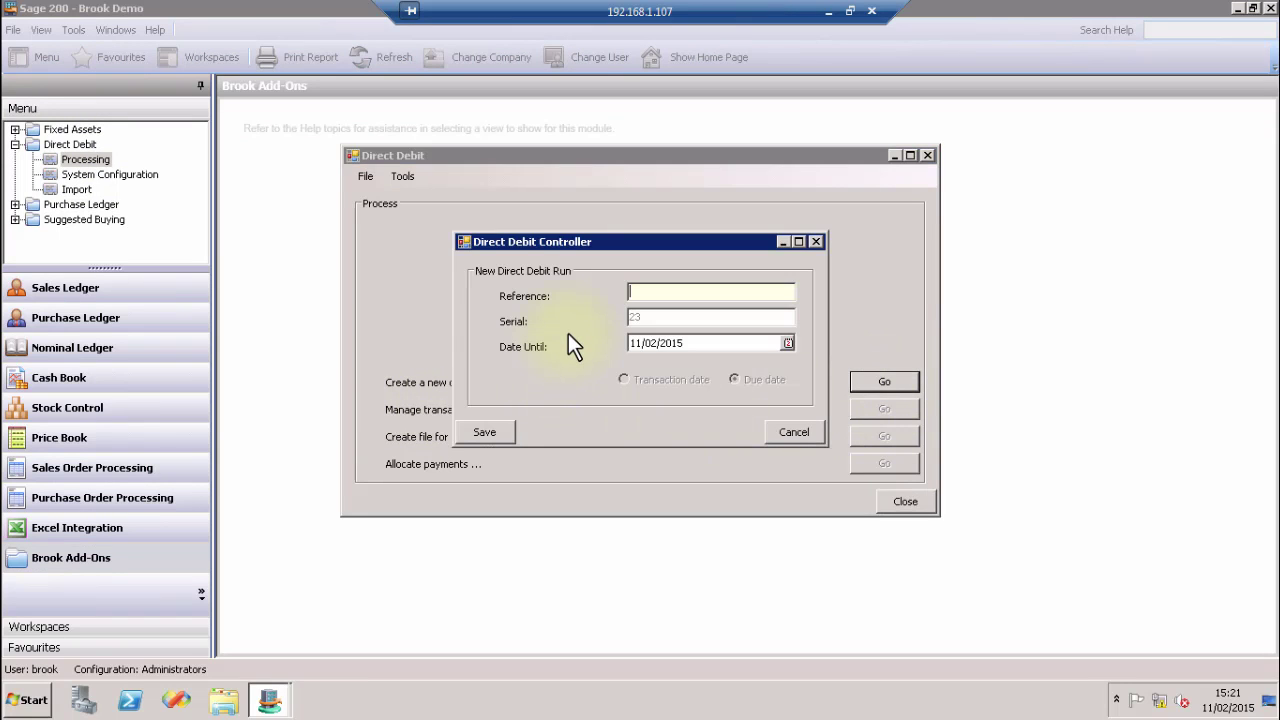
text(TEST9)
key(Tab)
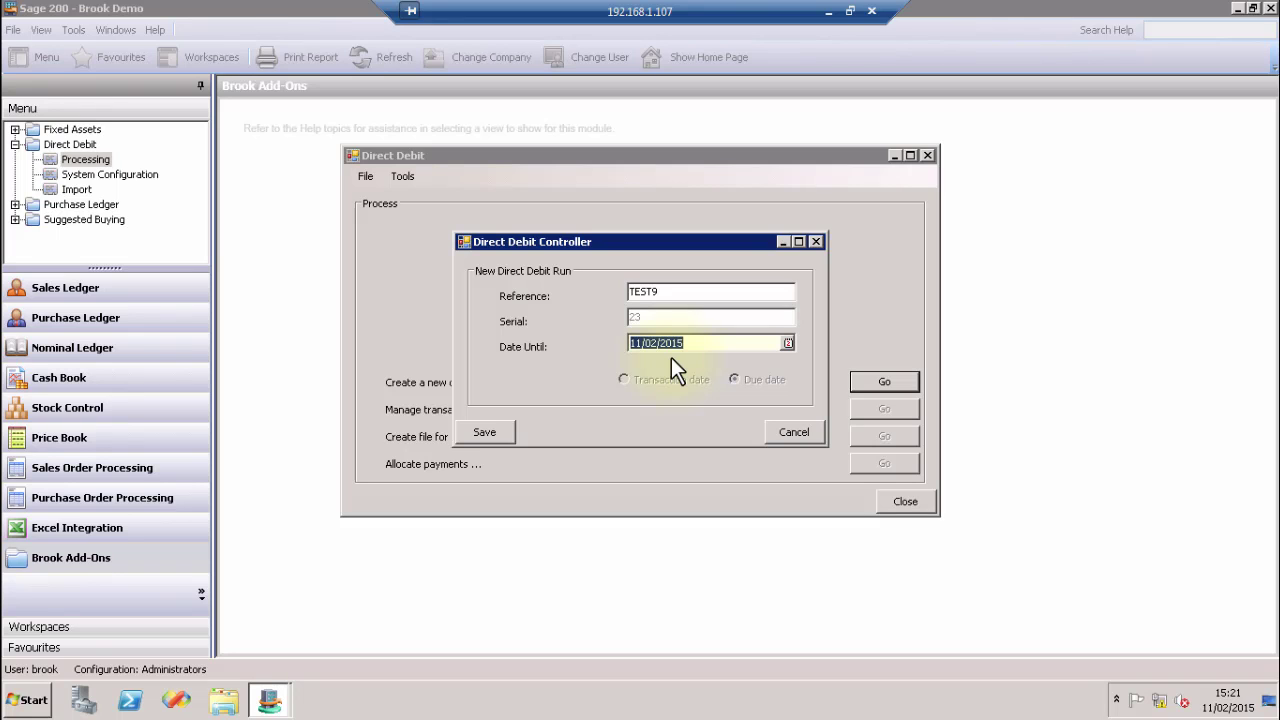
click(490, 432)
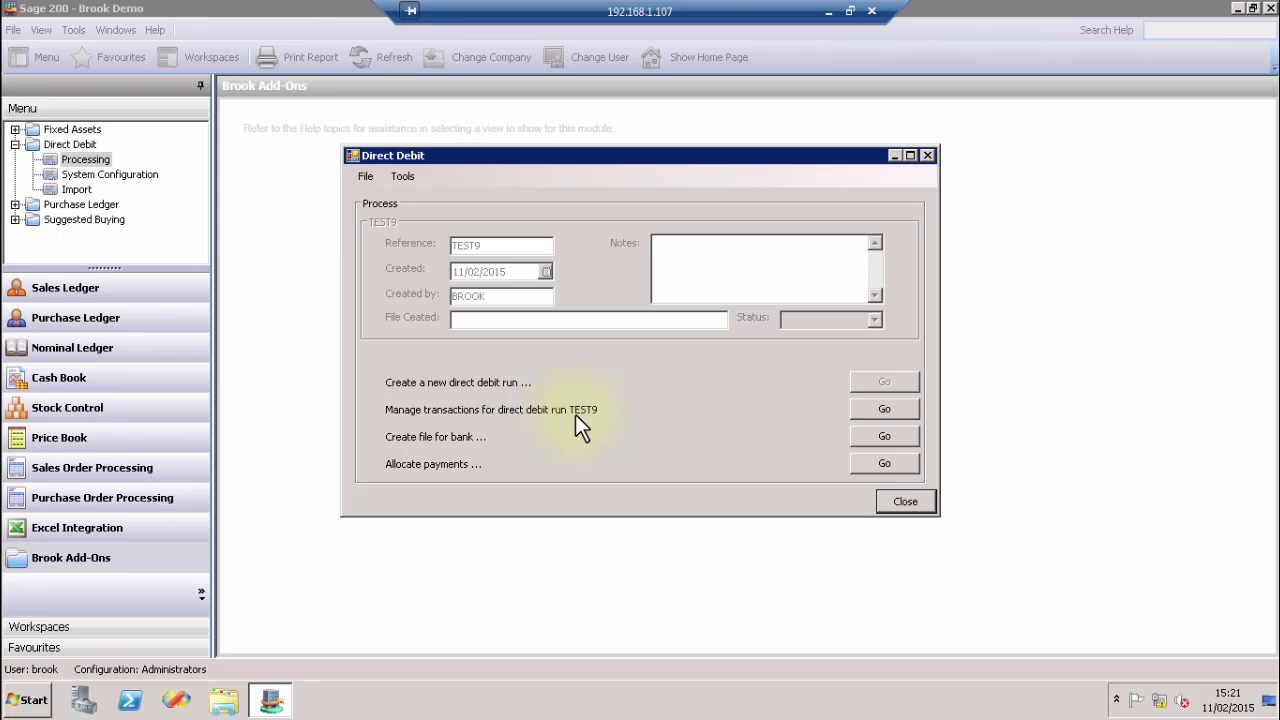
Include only the 1003.22 KingsKit, 6470.40 CuteCKit and 5074.28 KoshaKiD invoices in run TEST9 and save the selection
click(882, 409)
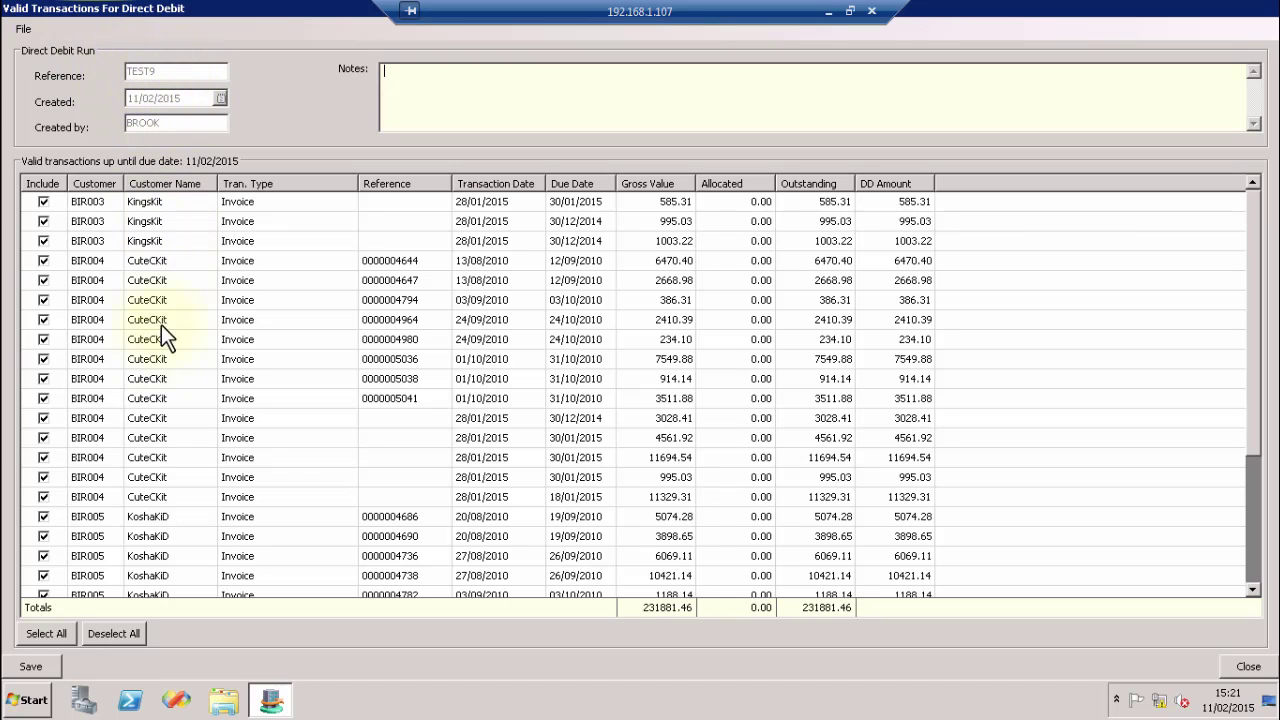
click(103, 630)
click(39, 633)
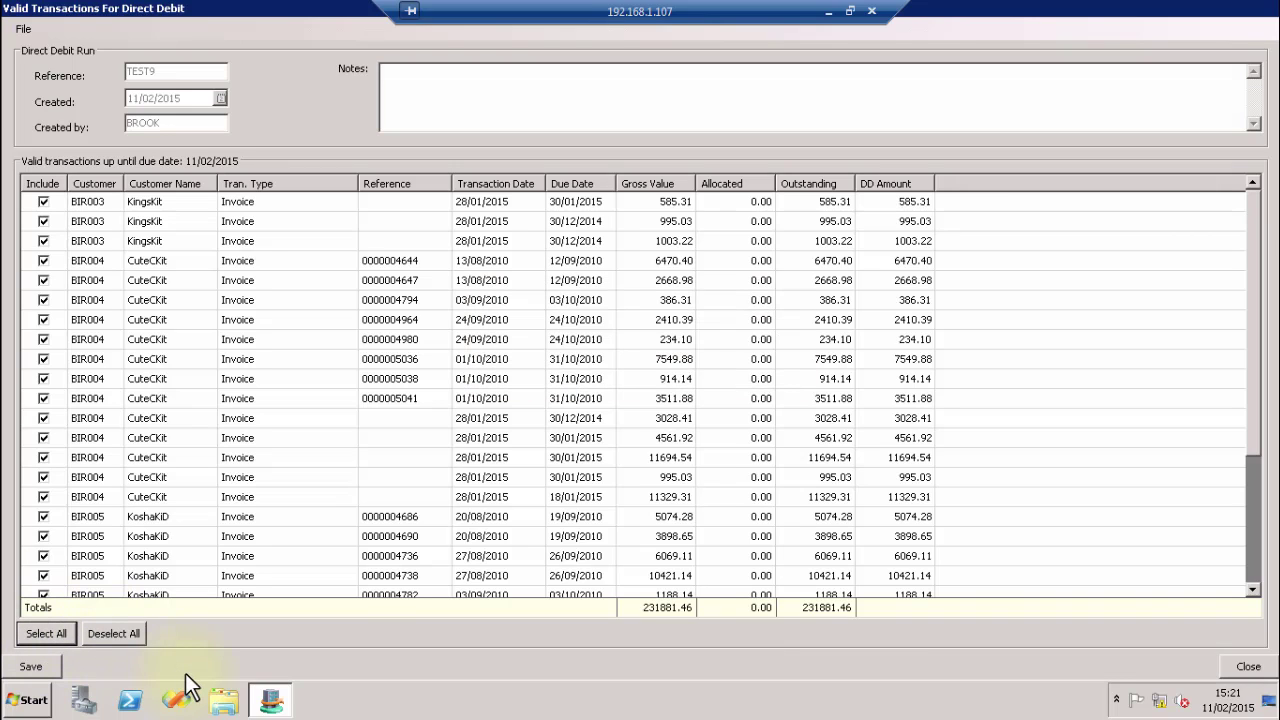
click(110, 634)
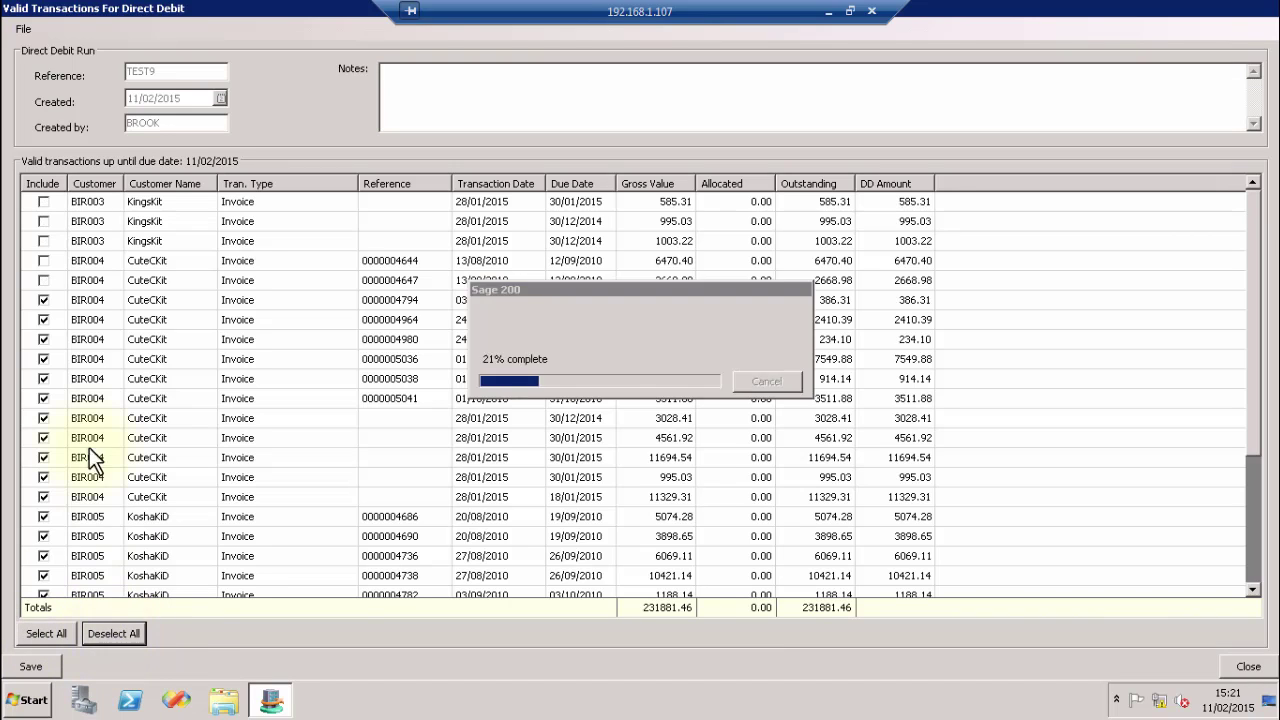
click(43, 241)
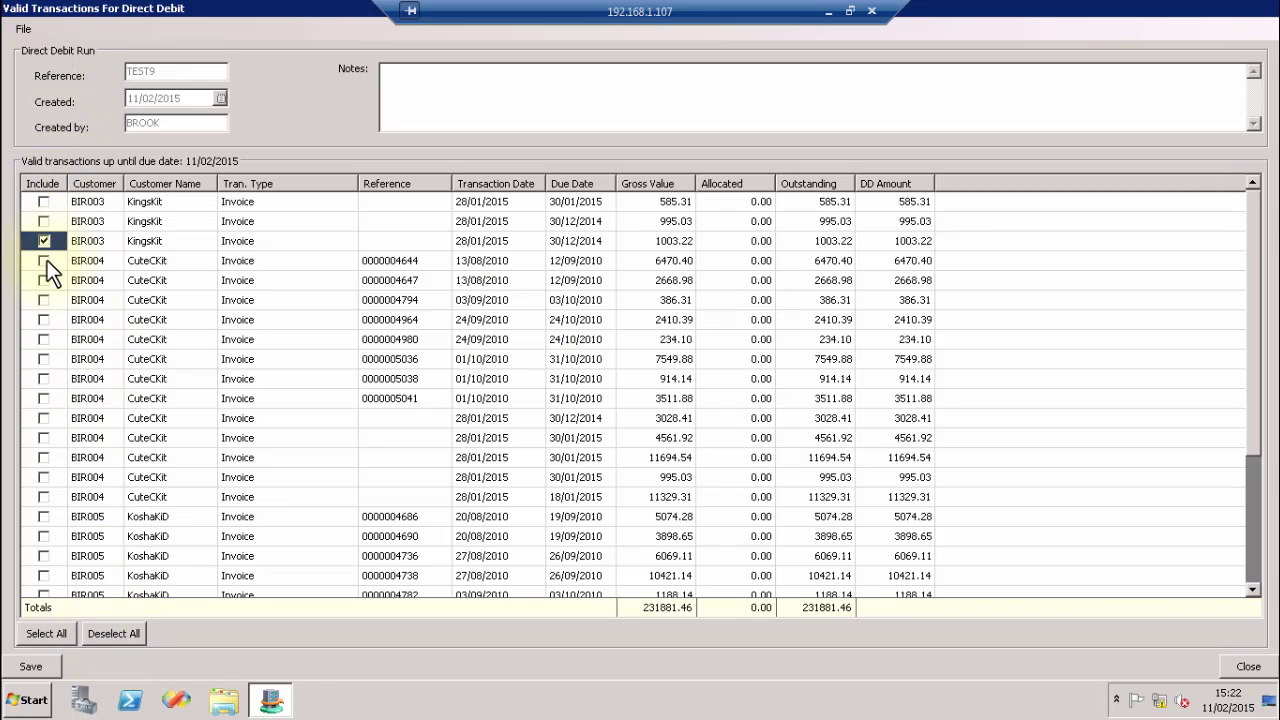
click(44, 260)
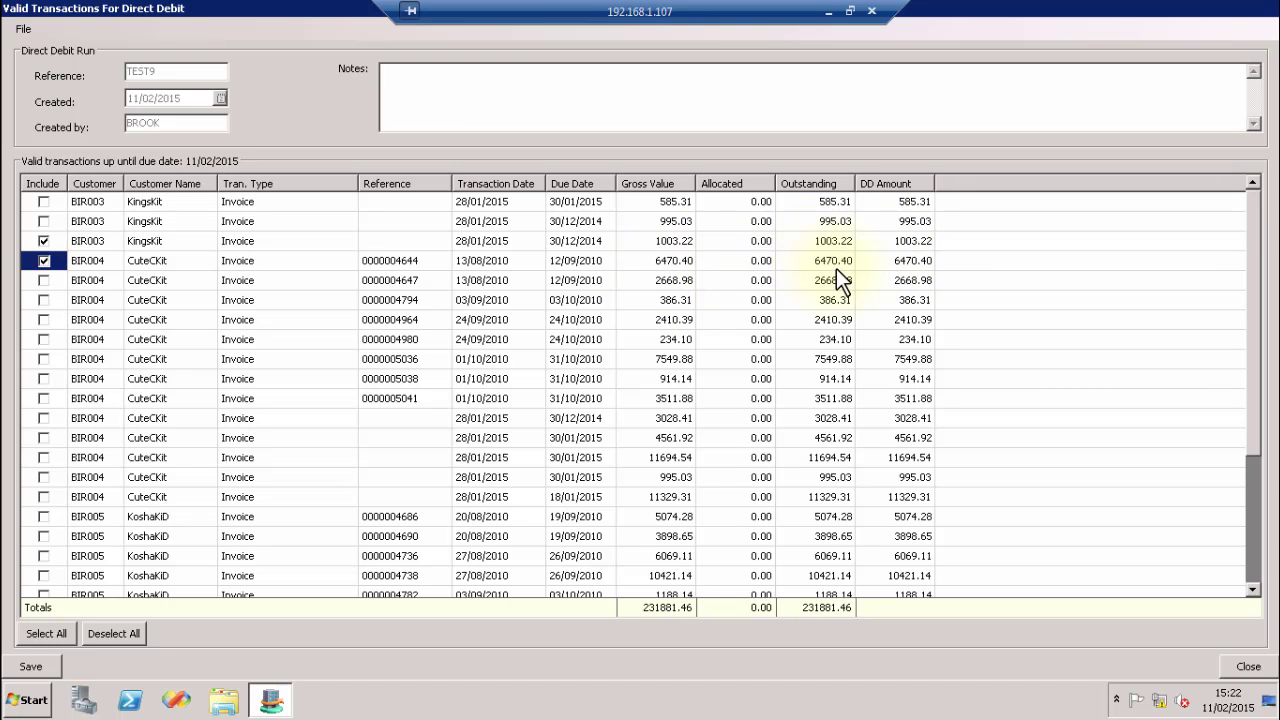
click(30, 667)
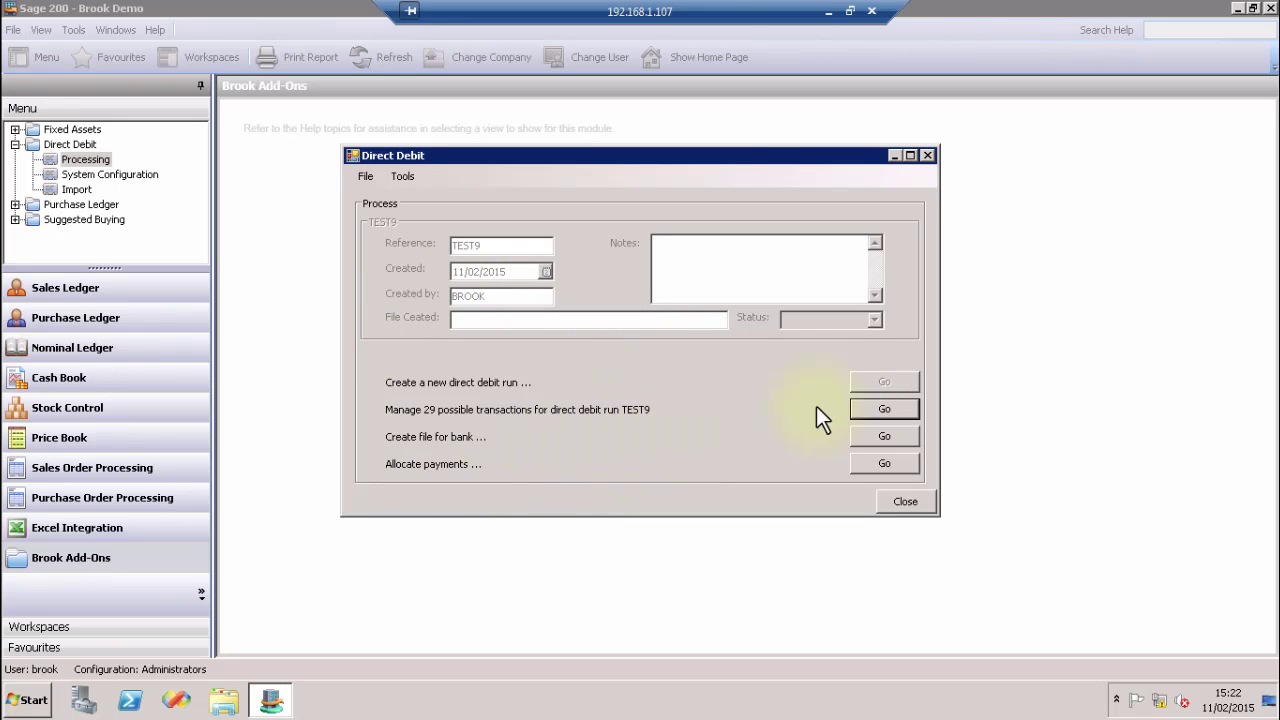
click(891, 415)
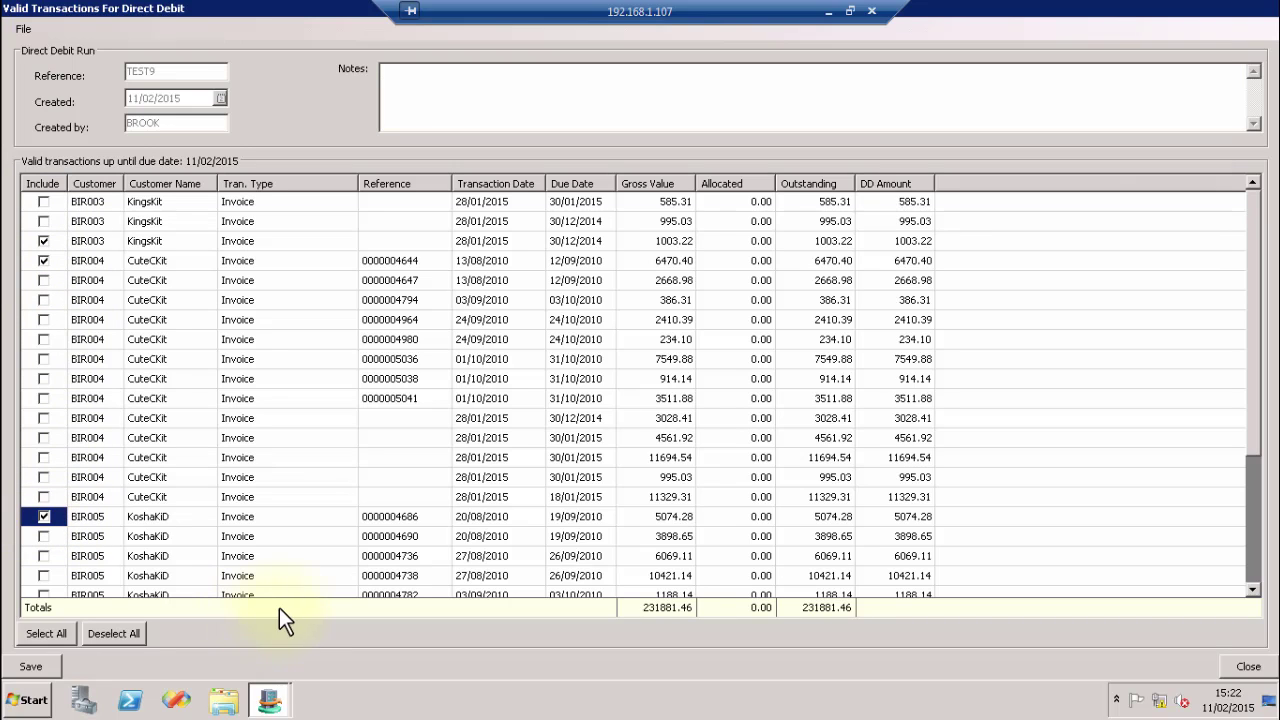
click(32, 666)
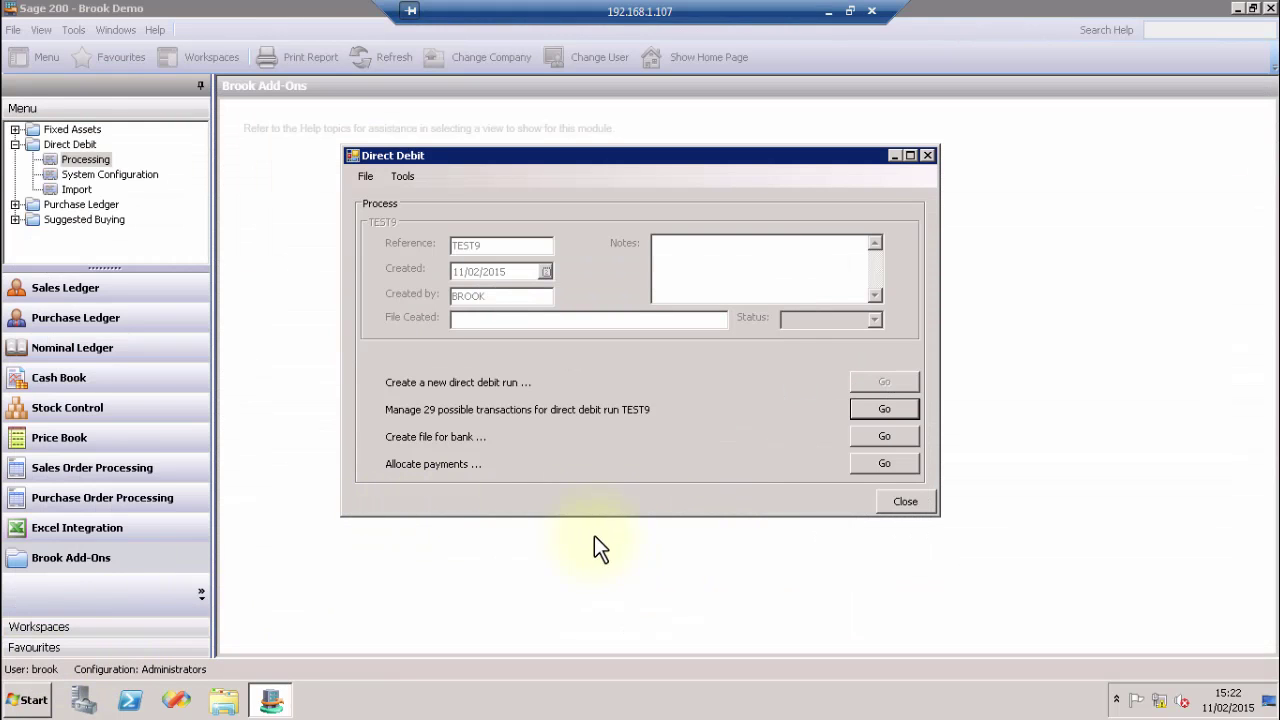
Specify TEST9_BankFile on the Desktop as the bank file for direct debit run TEST9
click(904, 435)
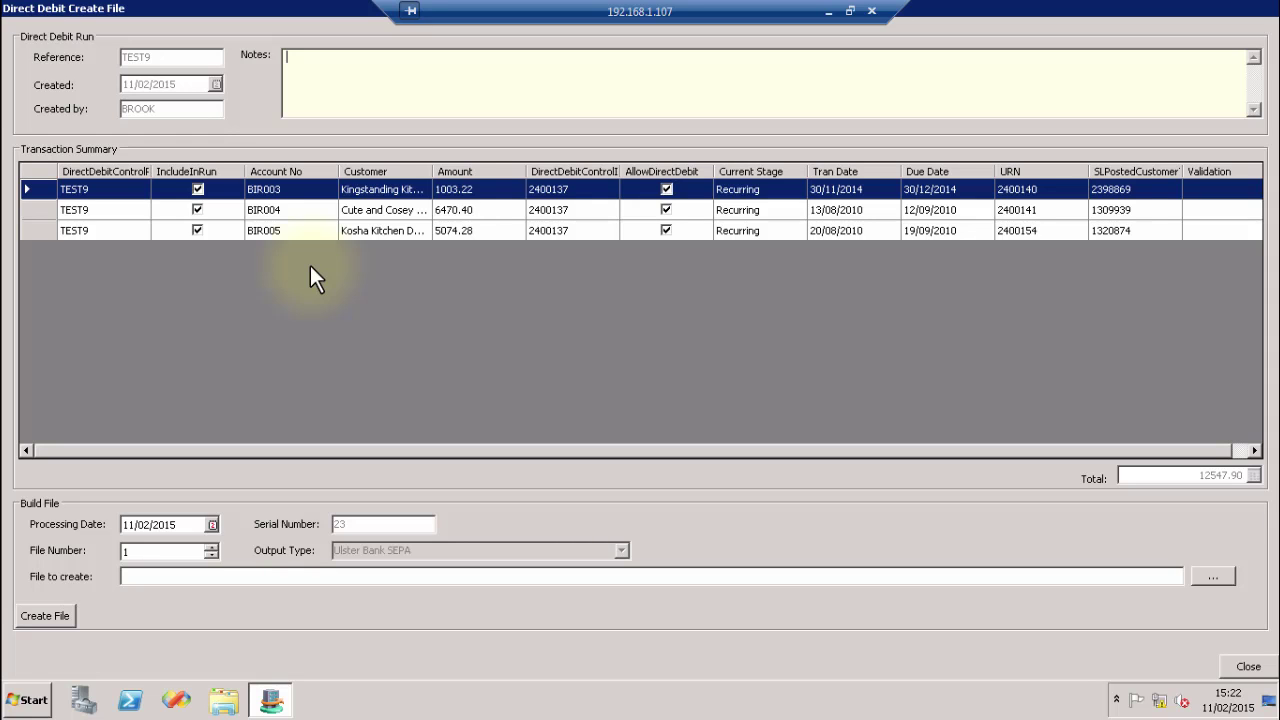
click(1211, 577)
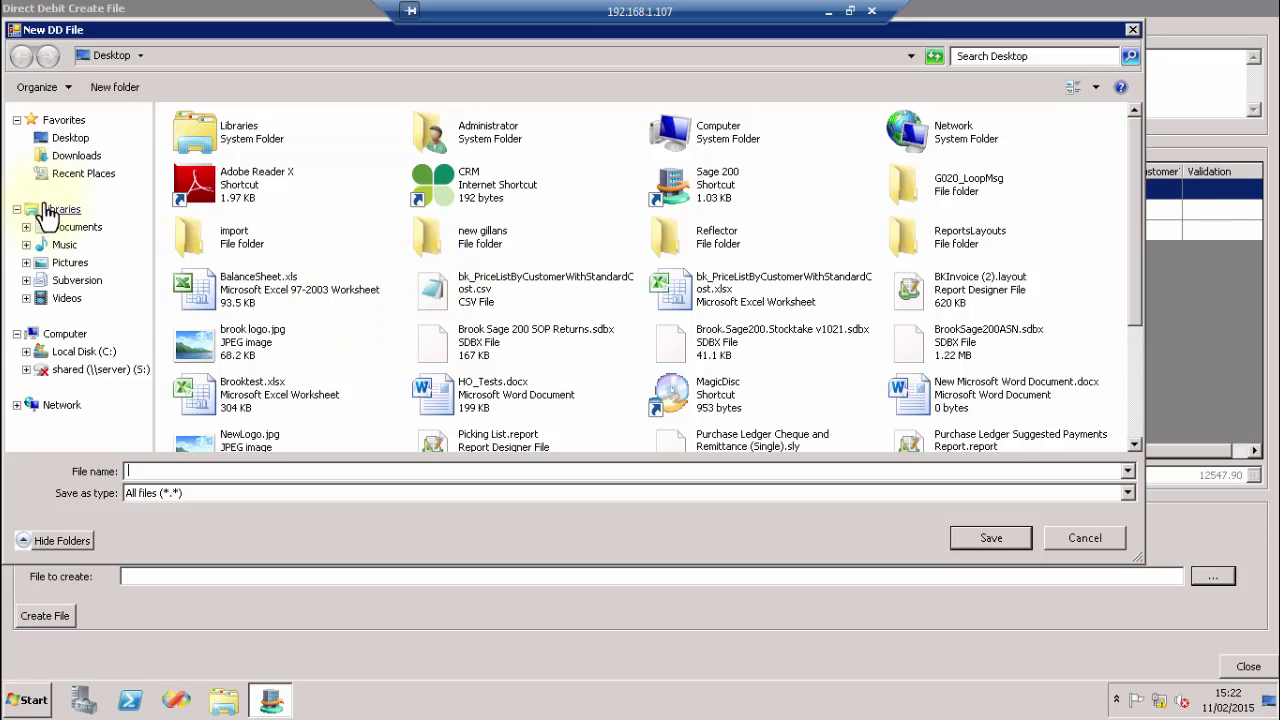
click(175, 472)
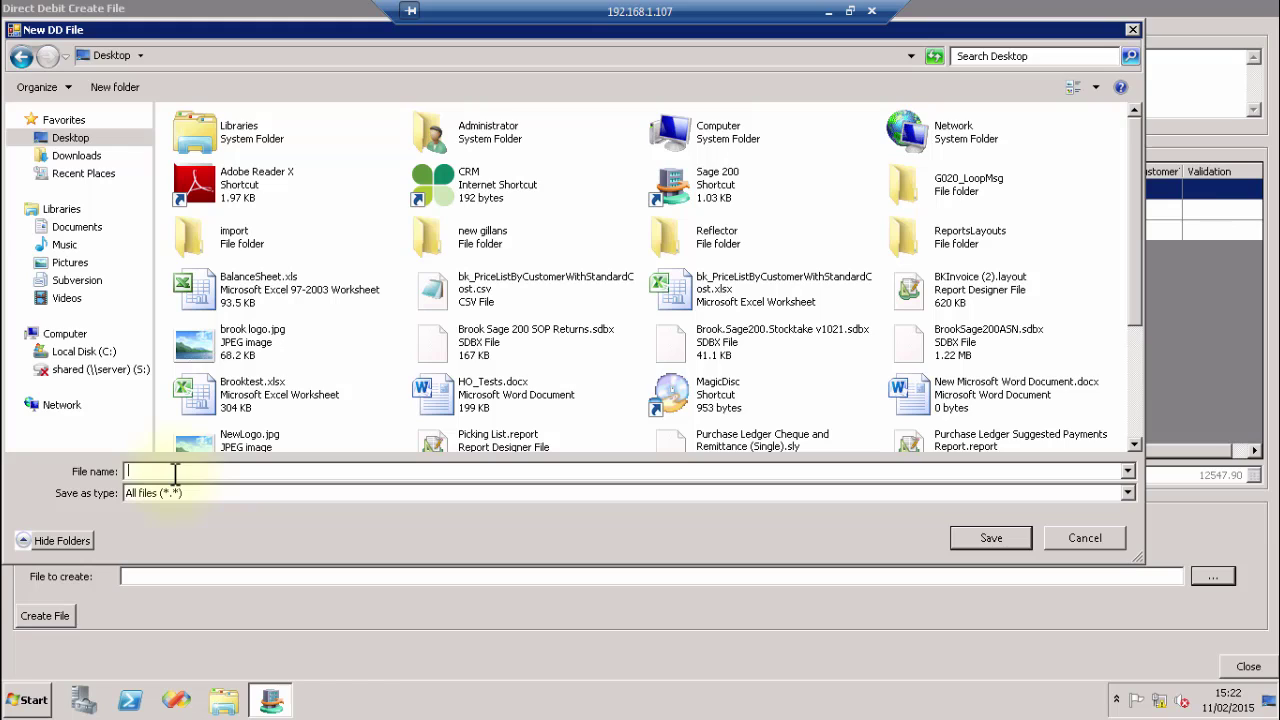
text(TEST)
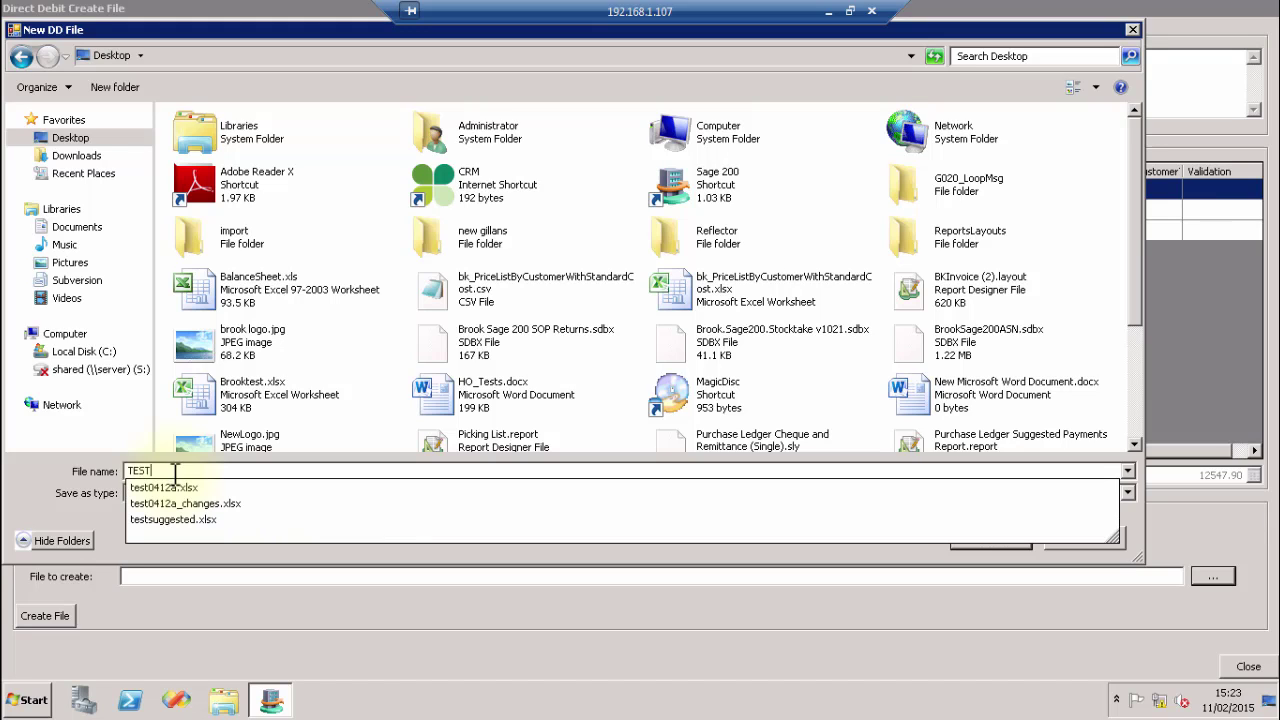
text(9_BankFile)
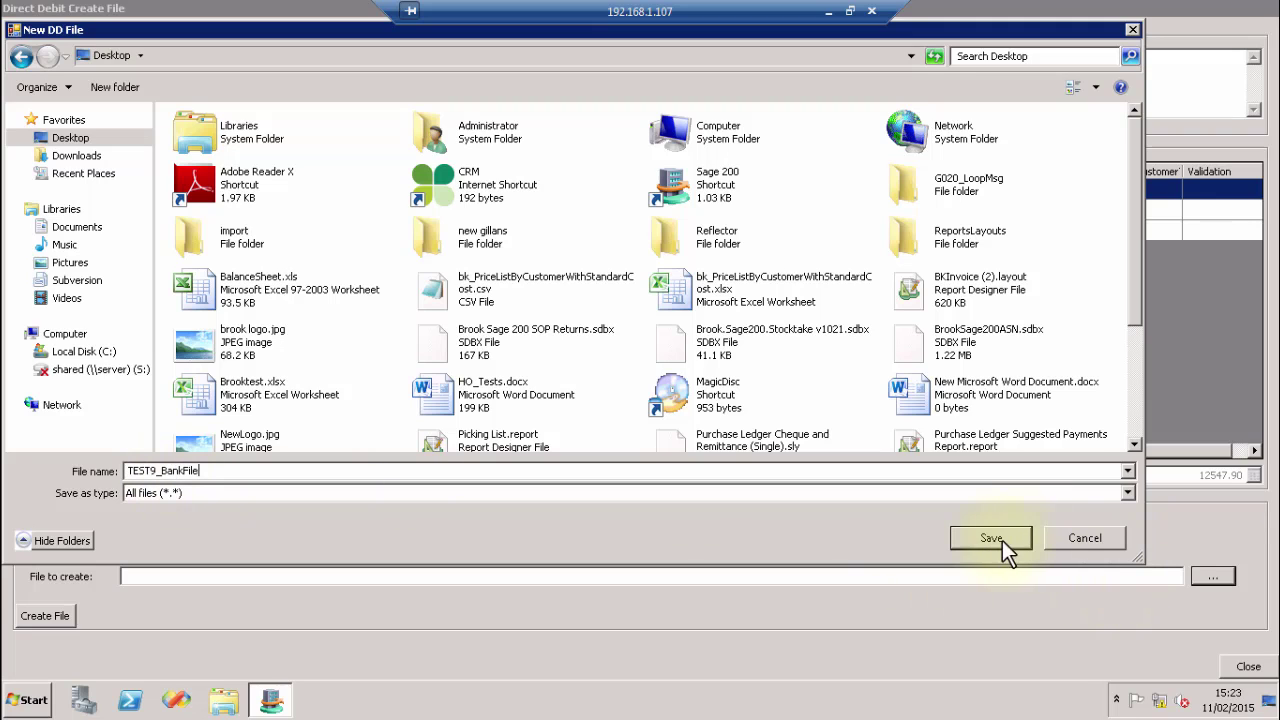
click(977, 531)
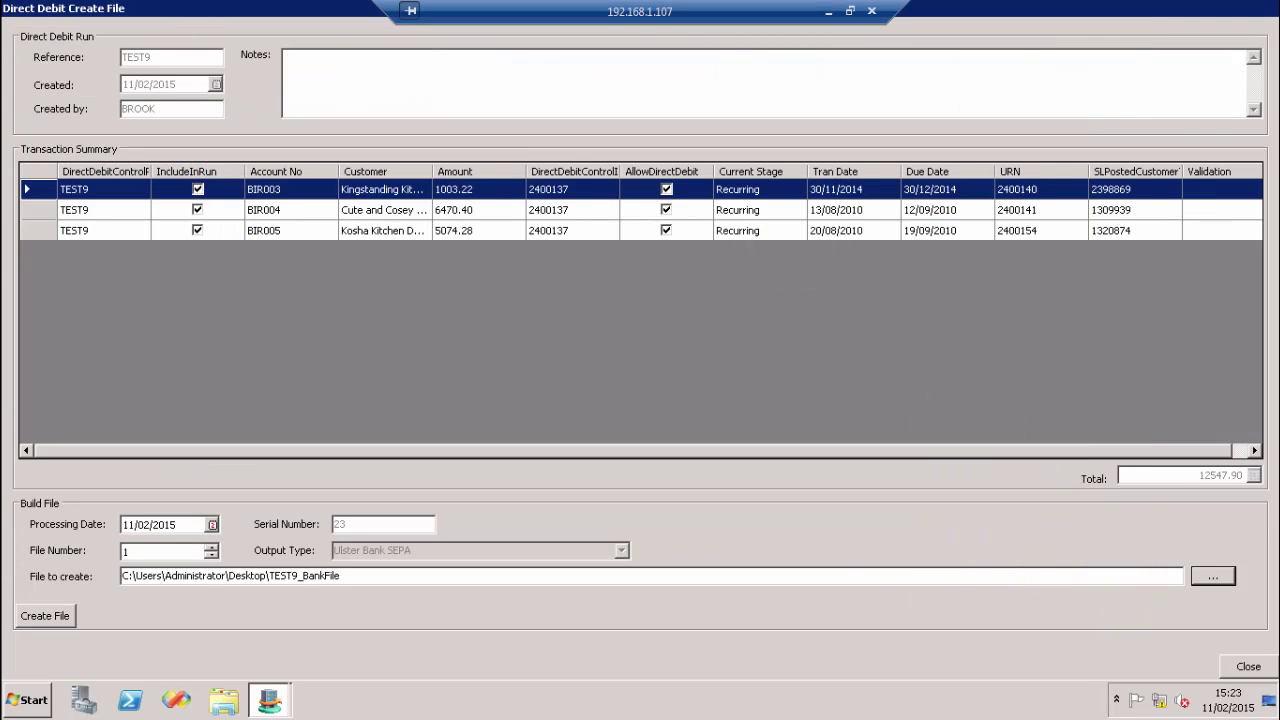
Create the bank file for run TEST9 and close the direct debit processing windows
click(45, 616)
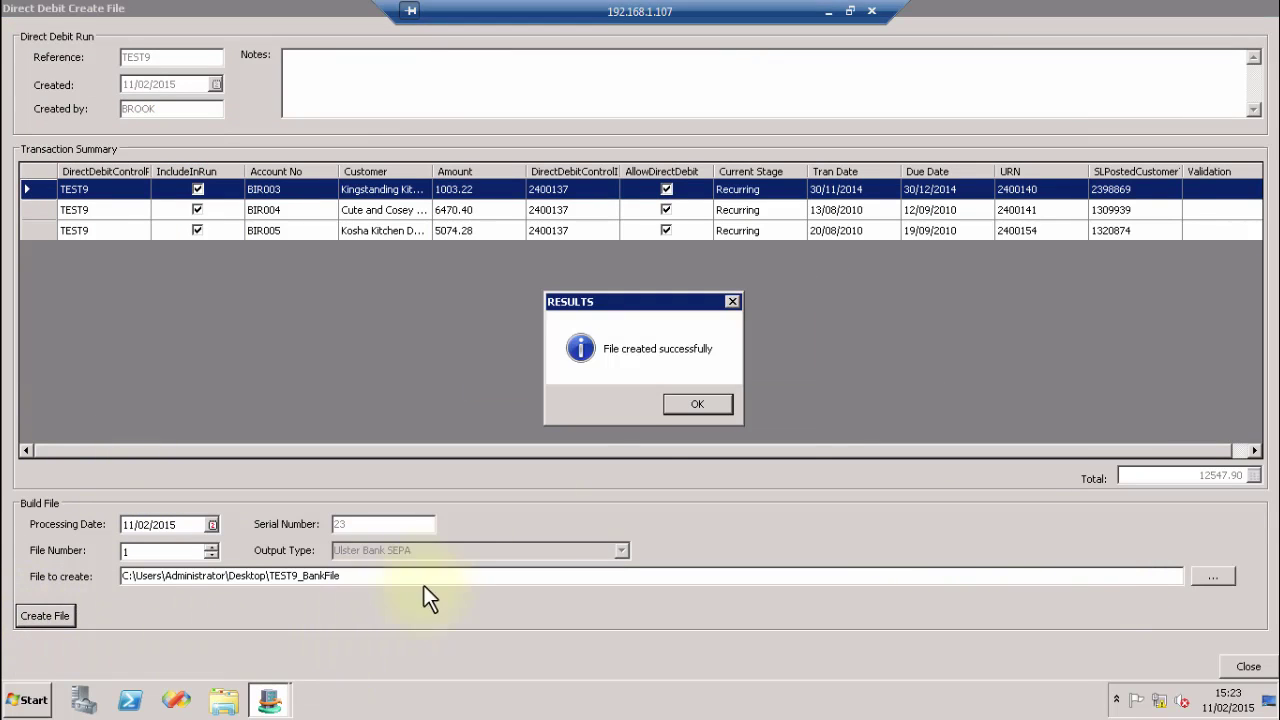
click(698, 406)
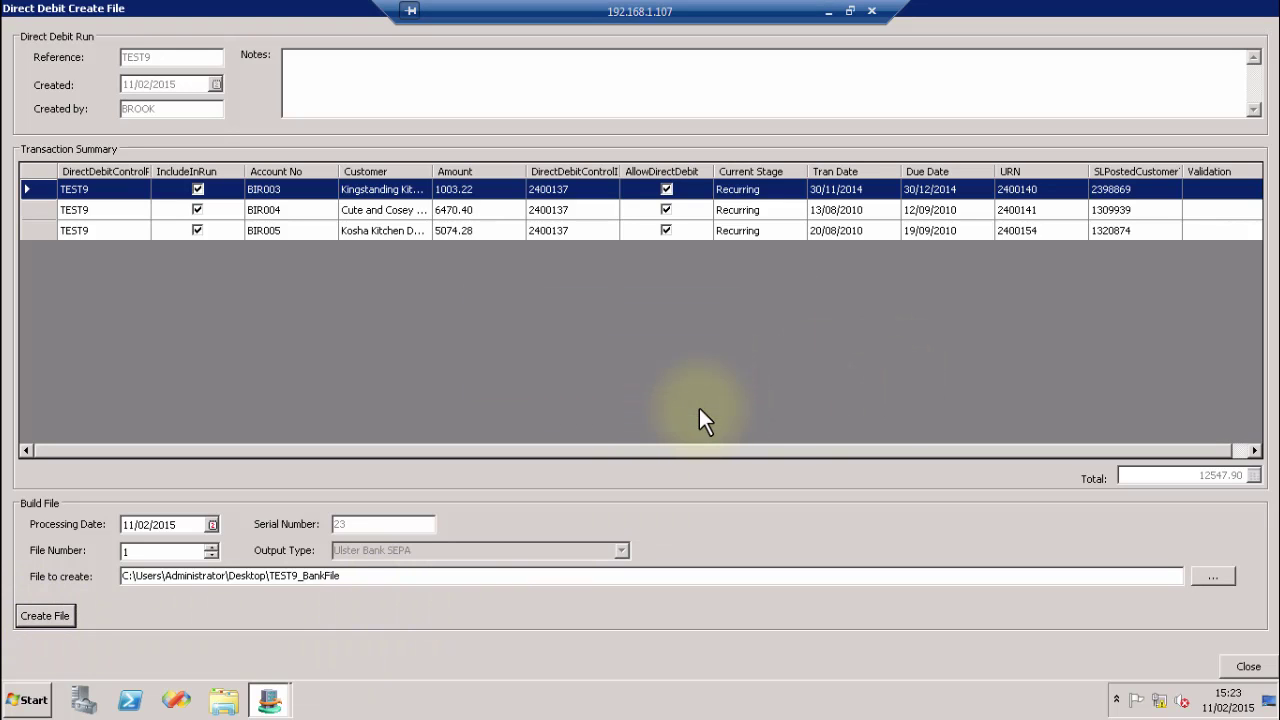
click(1248, 666)
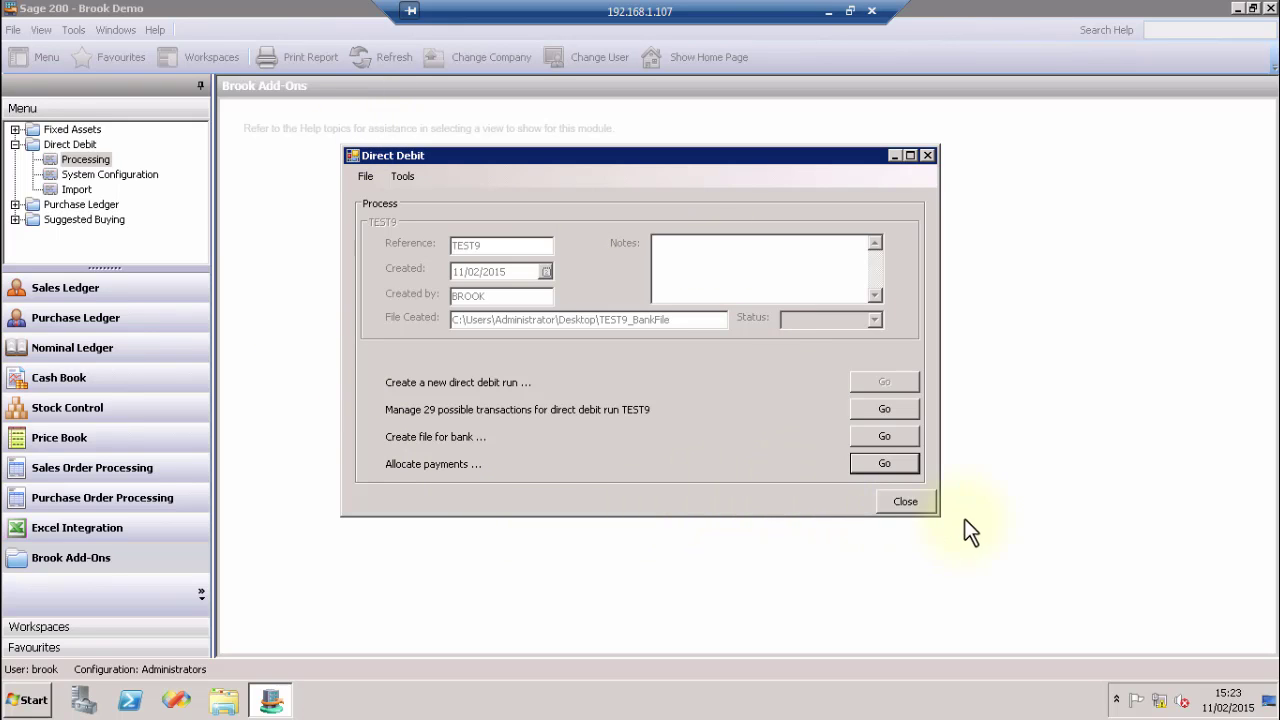
click(903, 500)
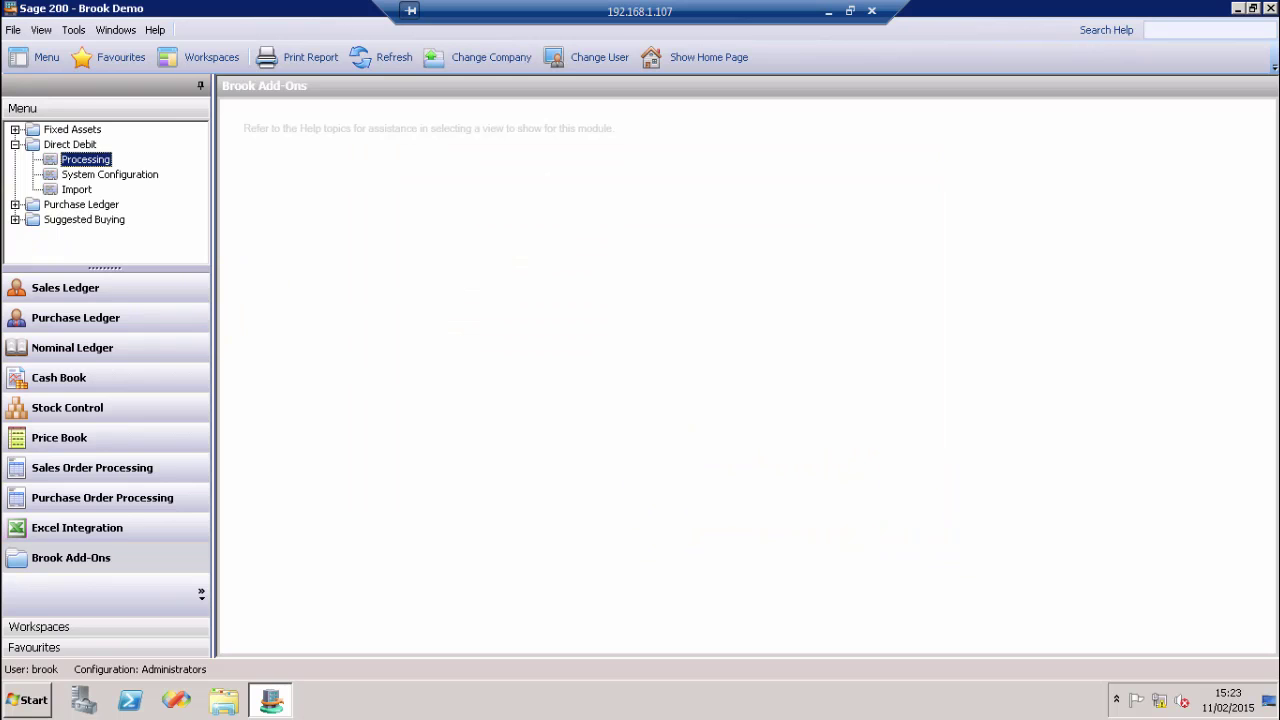
Reopen direct debit processing and review which transactions are included in run TEST9, leaving the selection as it is
double_click(100, 164)
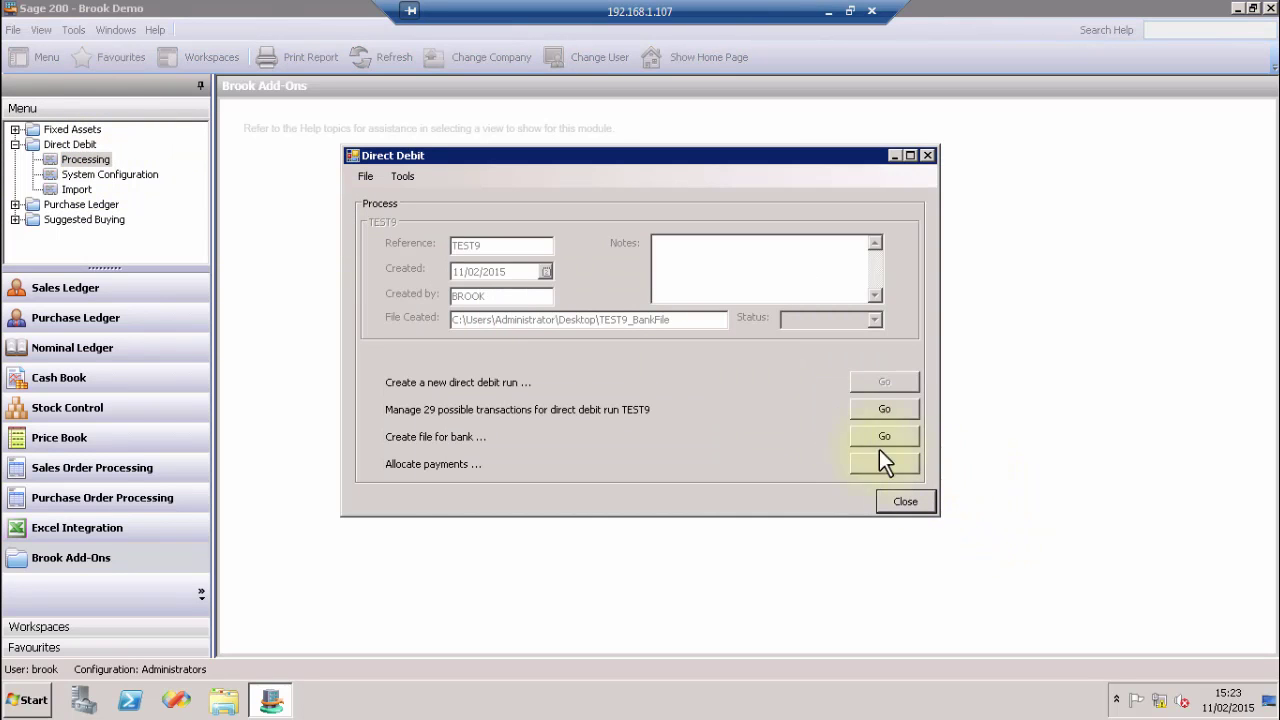
click(866, 410)
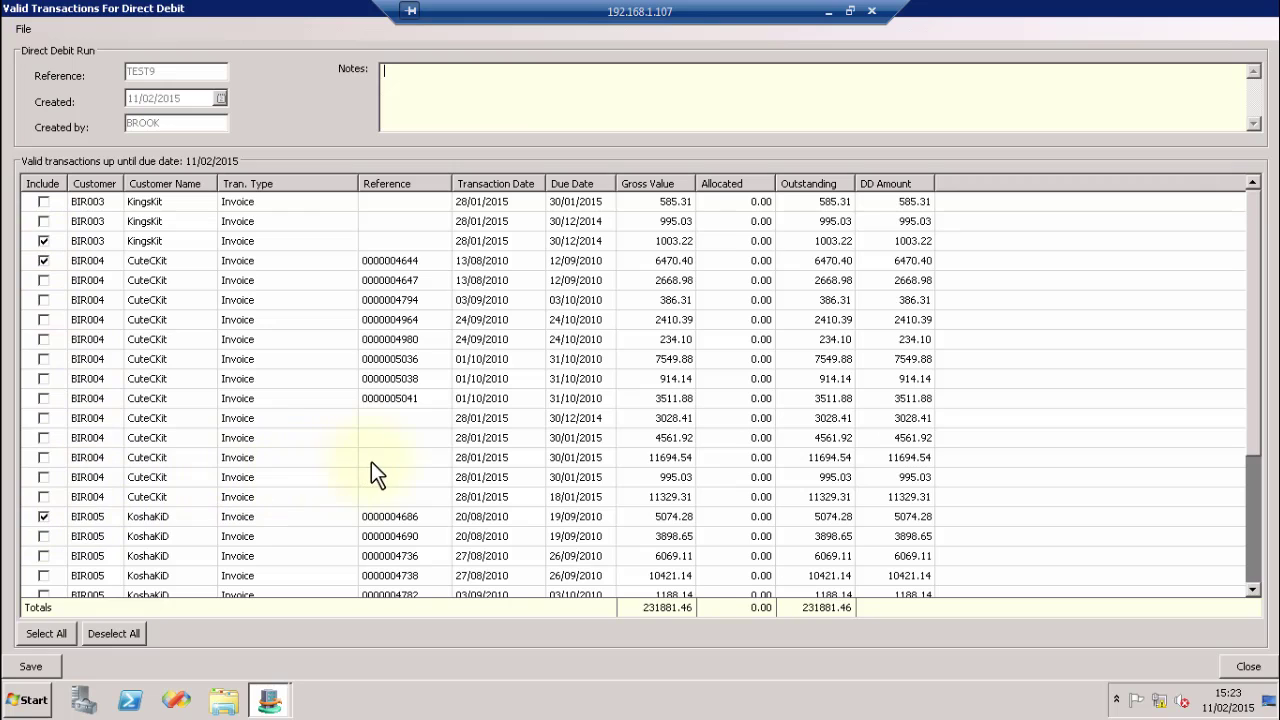
click(1248, 667)
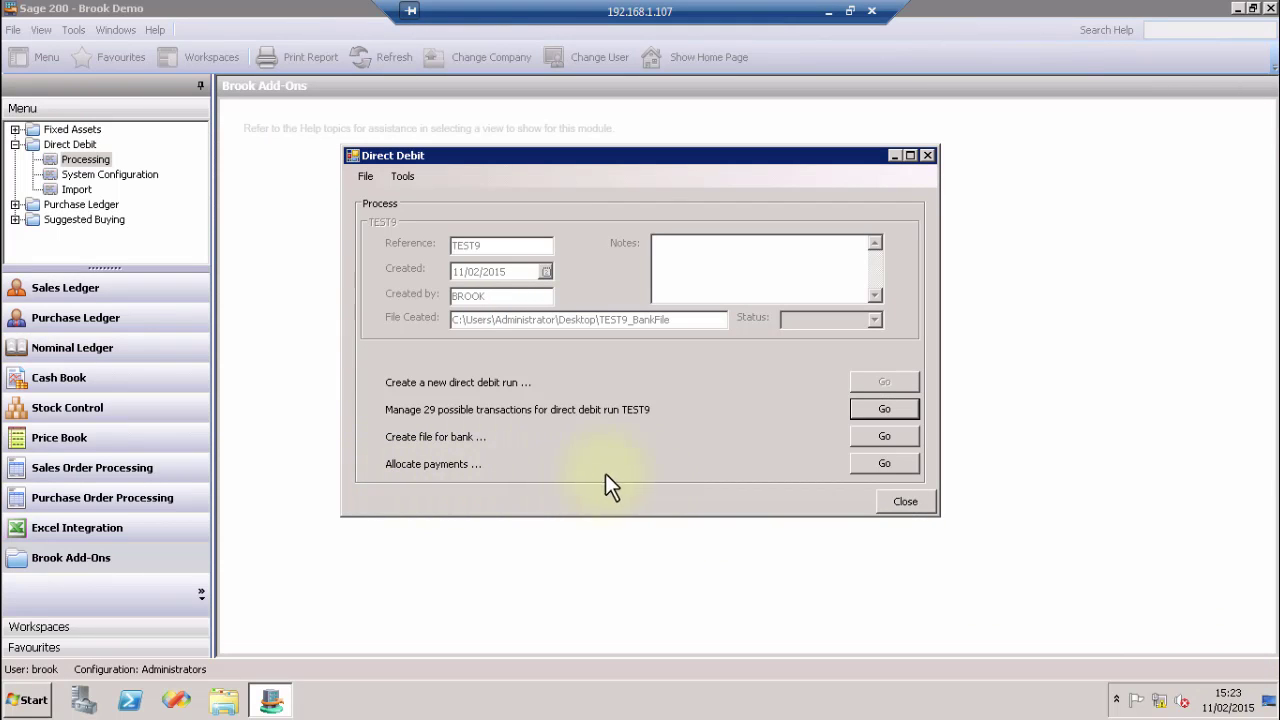
Allocate the payments for direct debit run TEST9 and close the allocation and direct debit processing windows
click(895, 463)
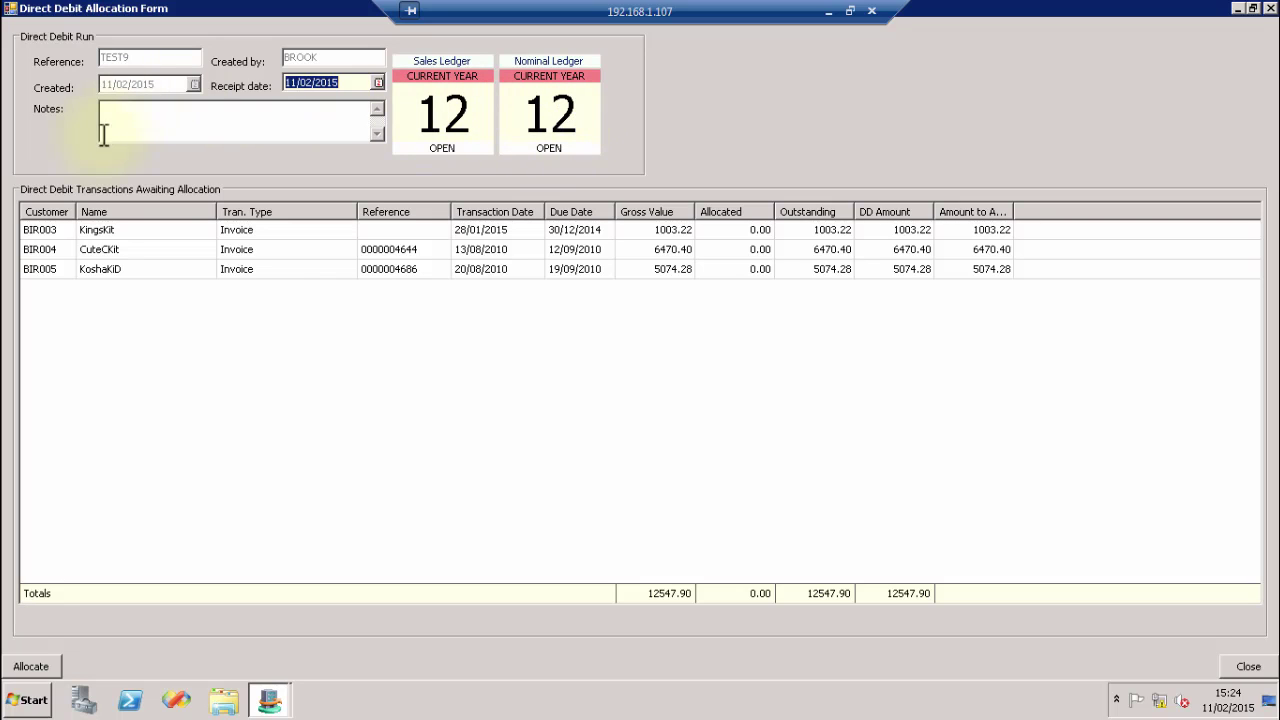
click(131, 117)
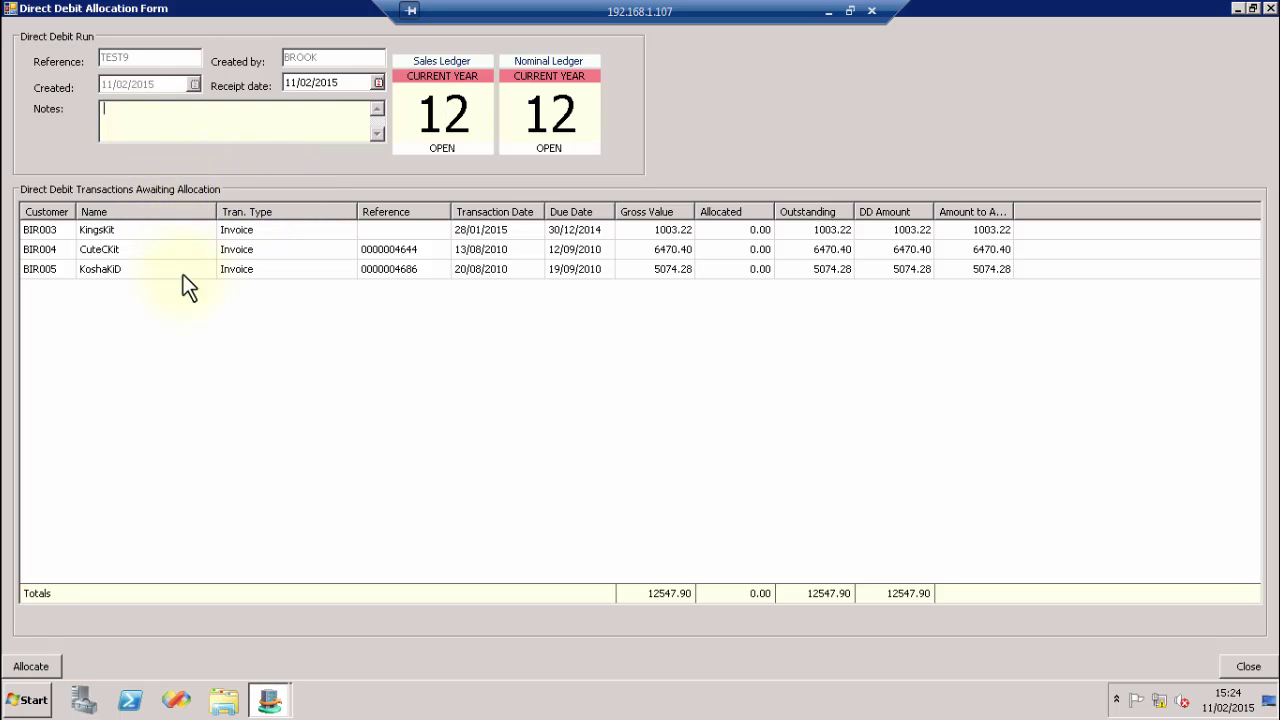
click(32, 667)
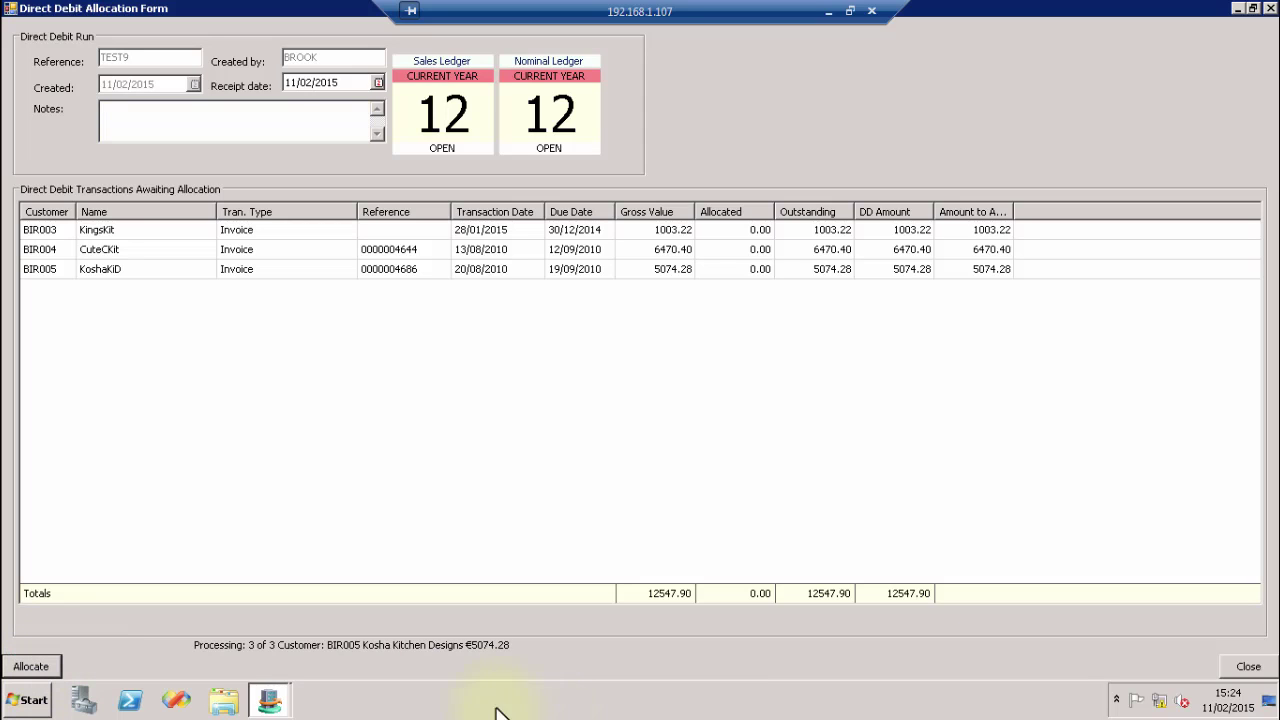
click(694, 405)
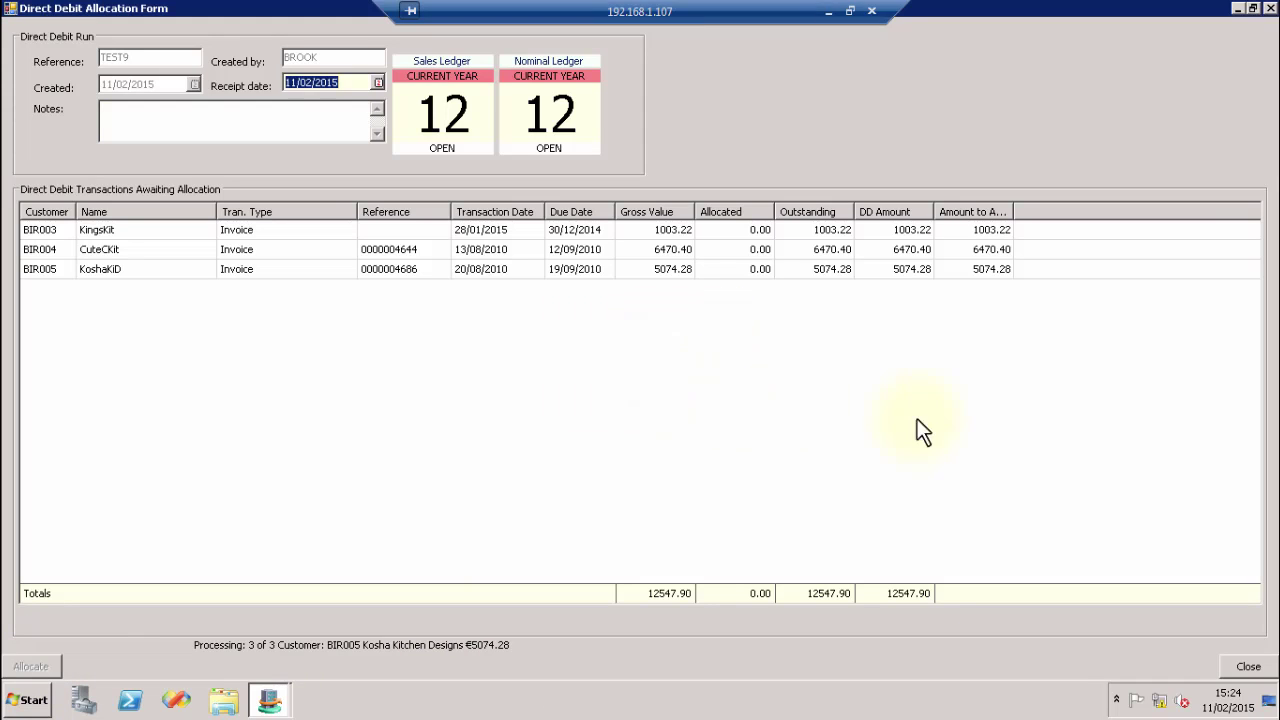
click(1244, 667)
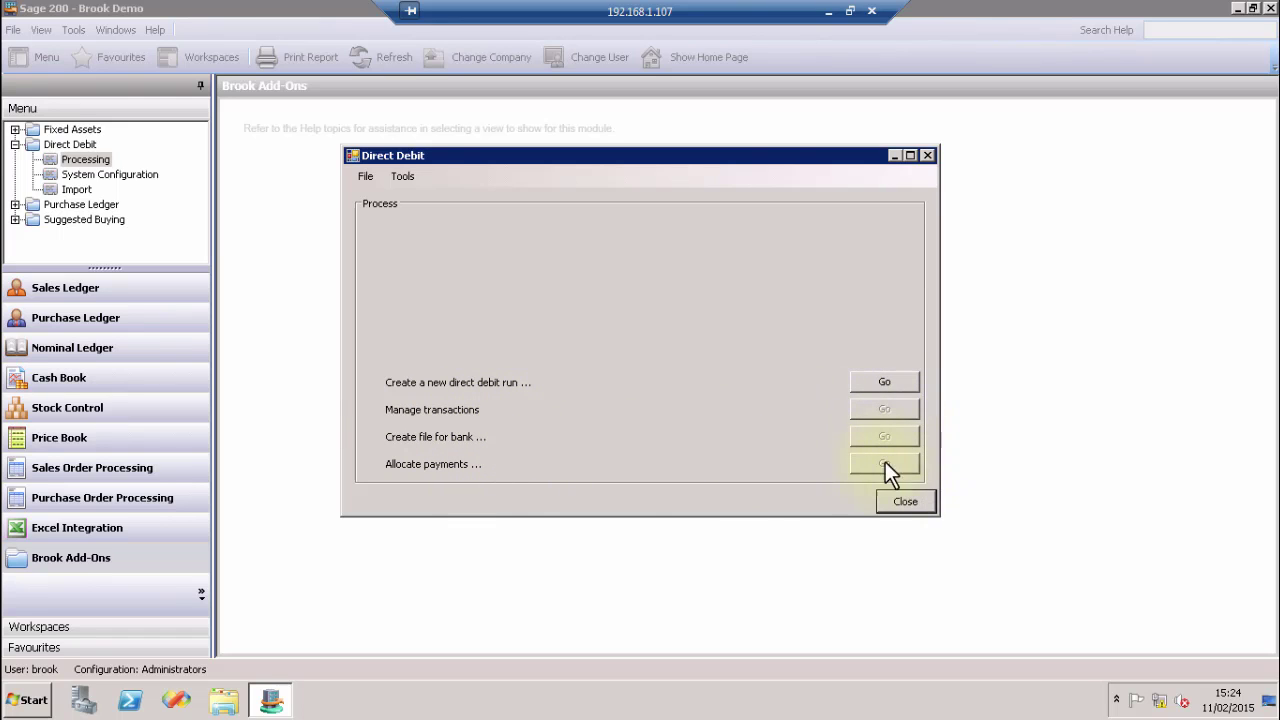
click(927, 157)
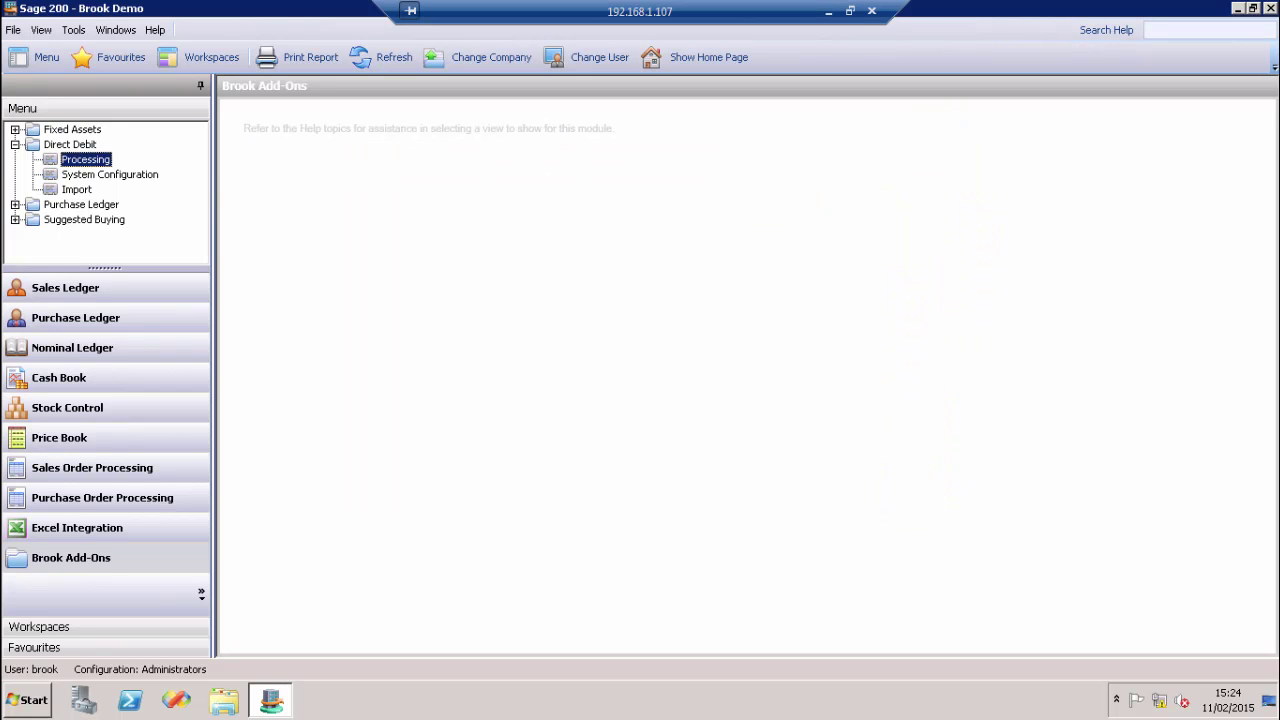
Open the Sales Ledger transaction enquiry for Cute and Cosey Kitsch and include transactions that are no longer outstanding
click(84, 296)
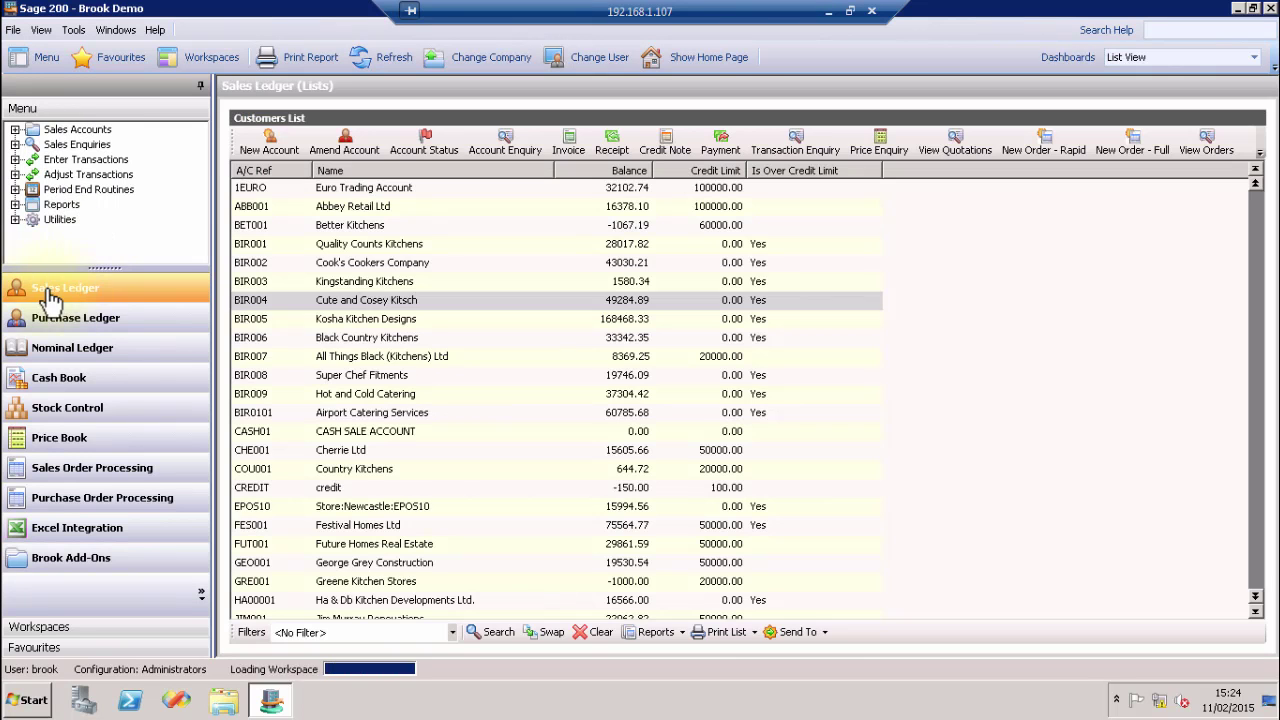
click(304, 301)
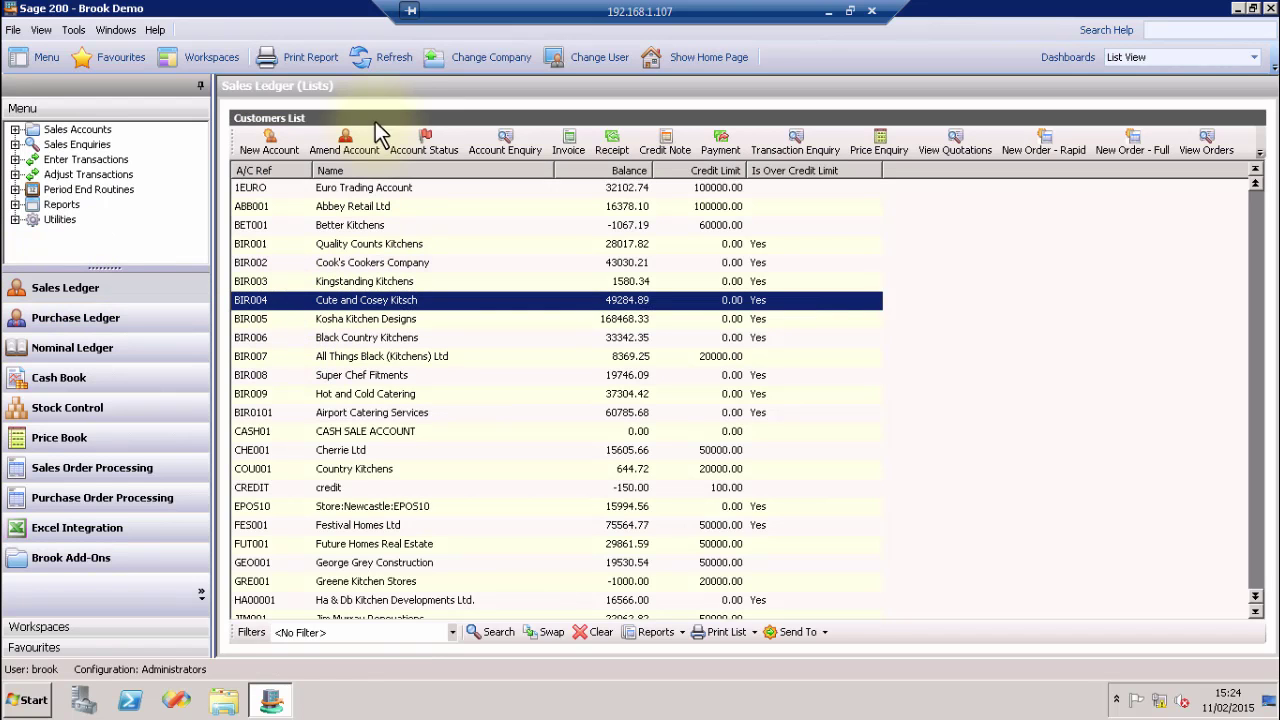
click(797, 140)
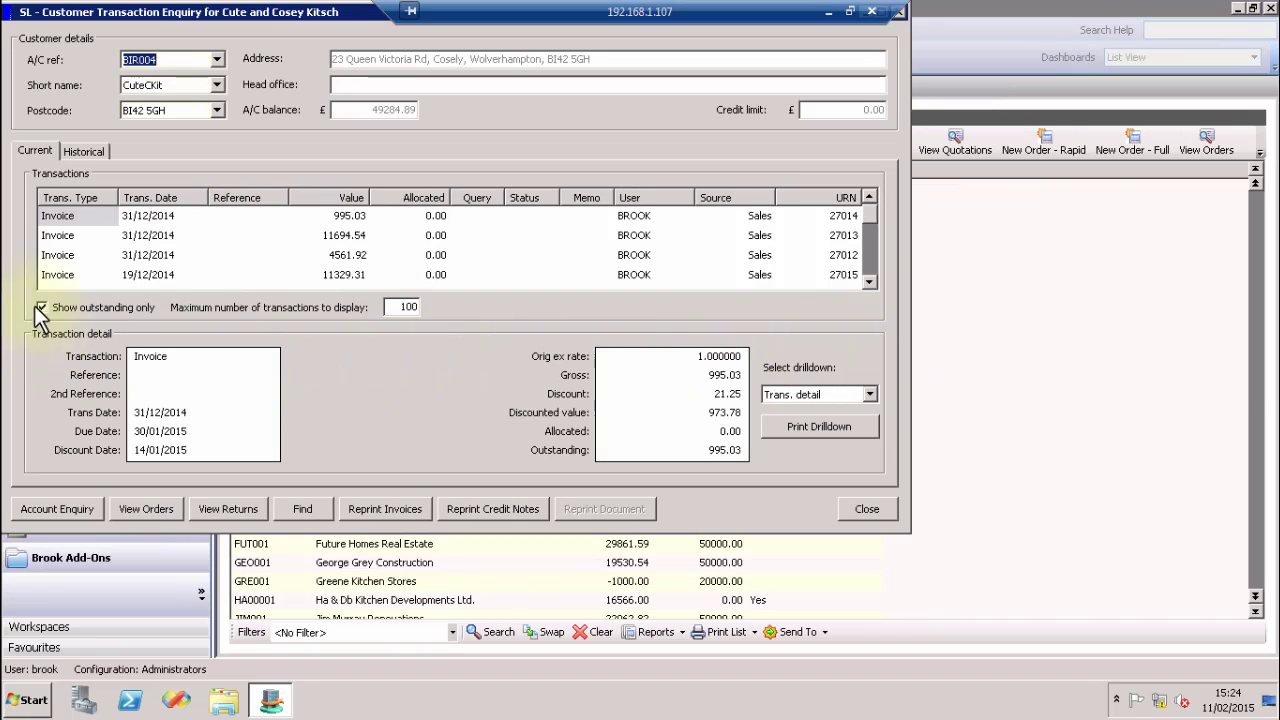
click(44, 307)
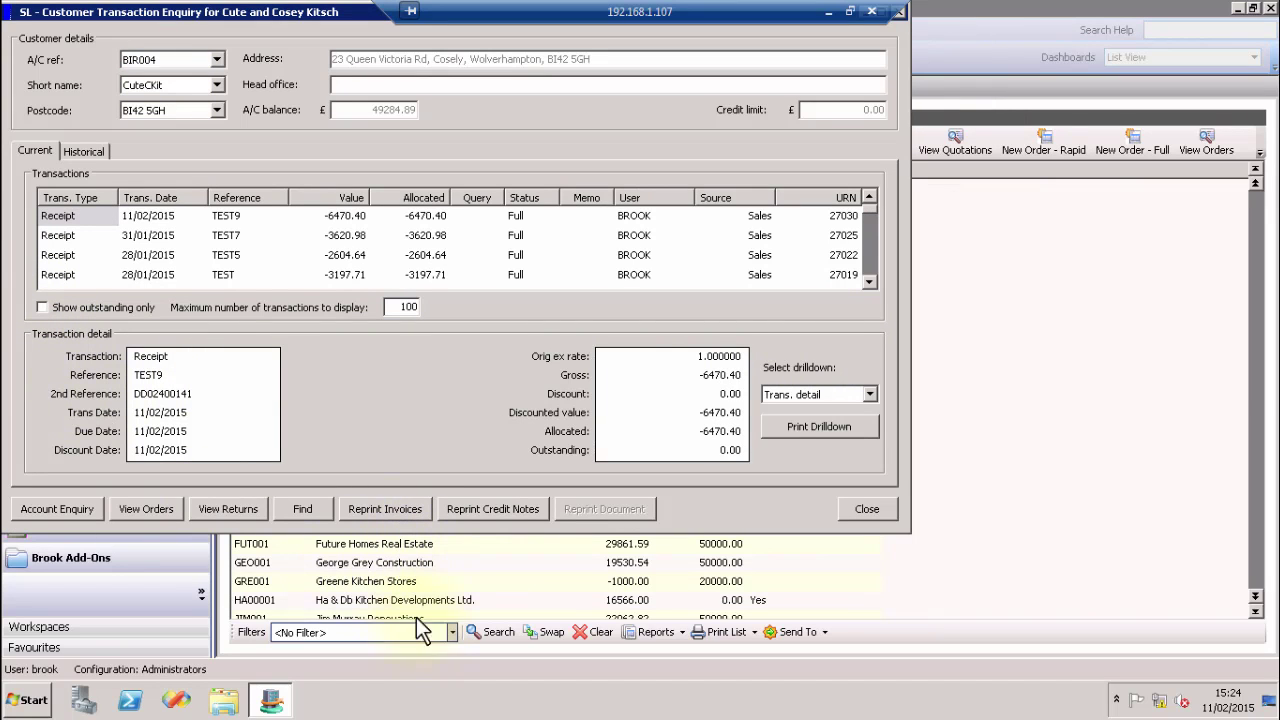
Examine the Nominal and Bank drilldowns of the TEST9 receipt and close the customer transaction enquiry
click(245, 216)
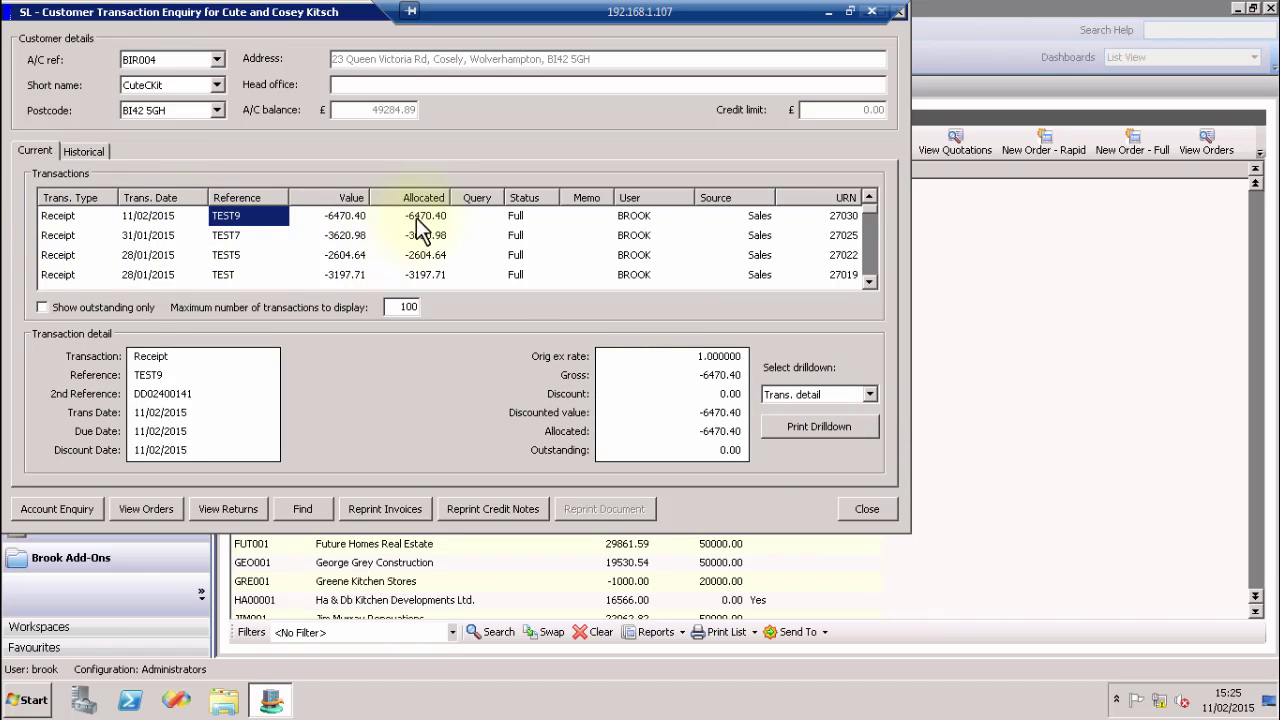
click(870, 395)
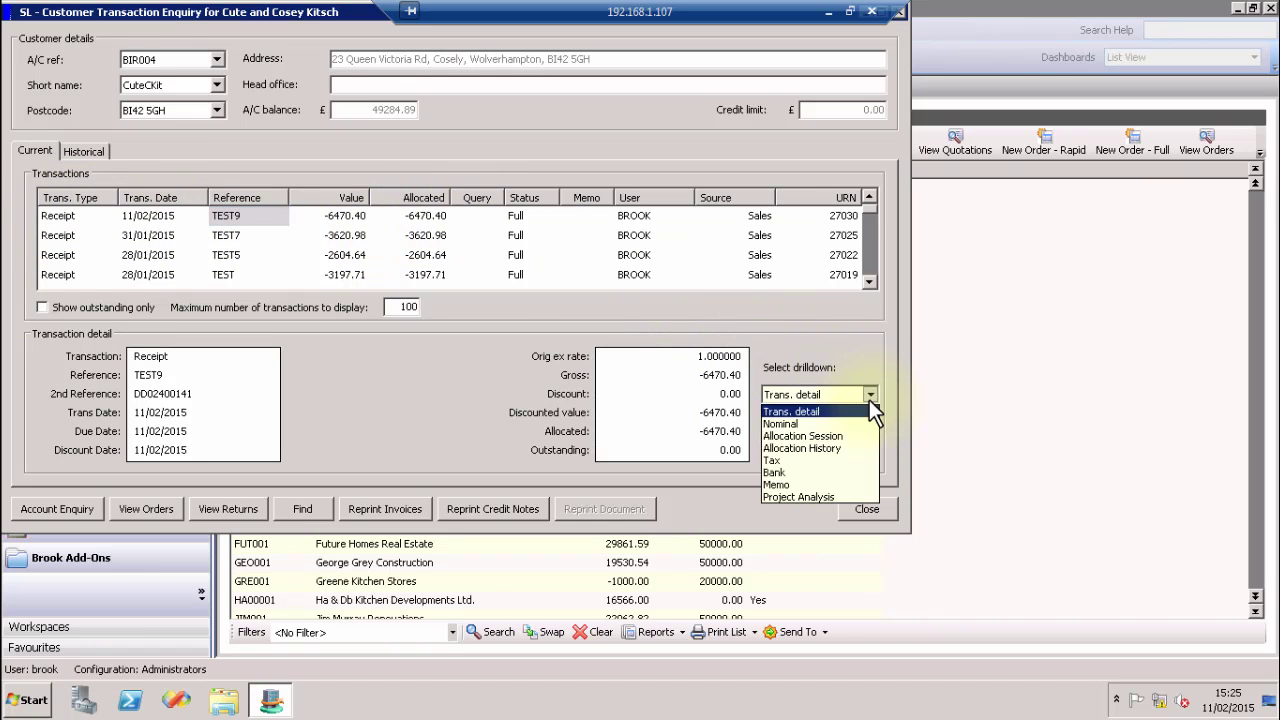
click(766, 419)
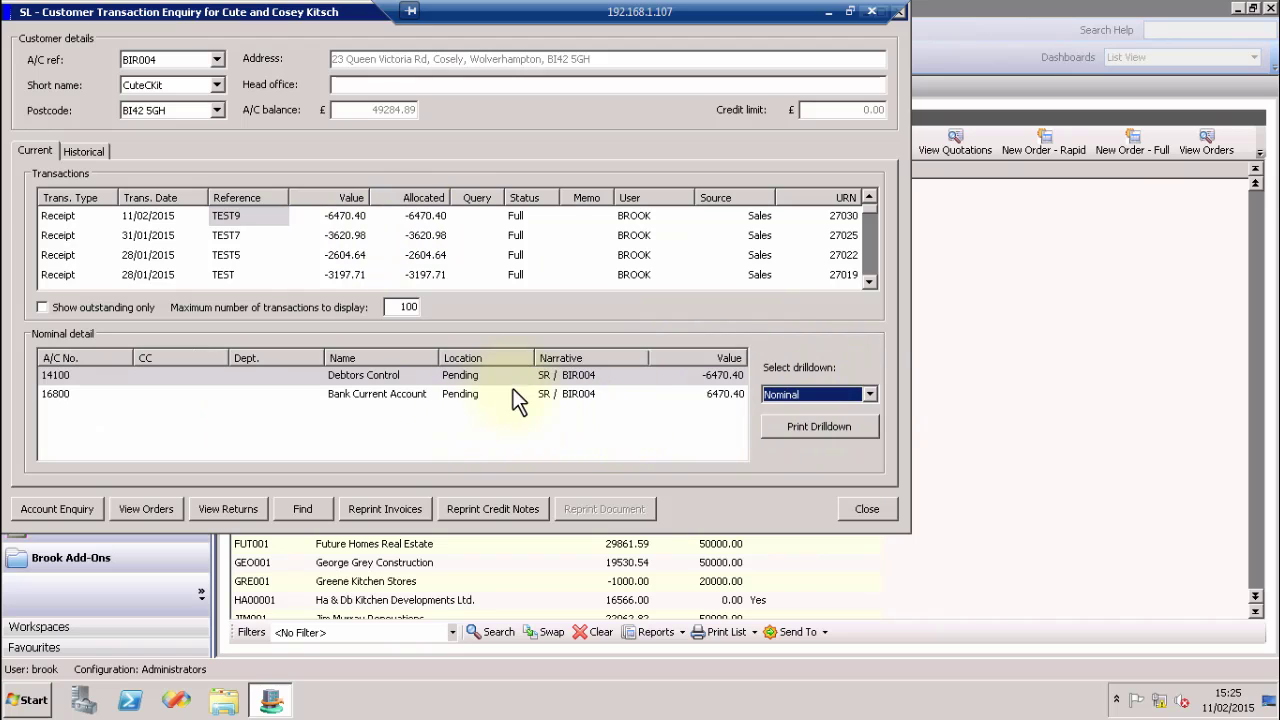
click(869, 395)
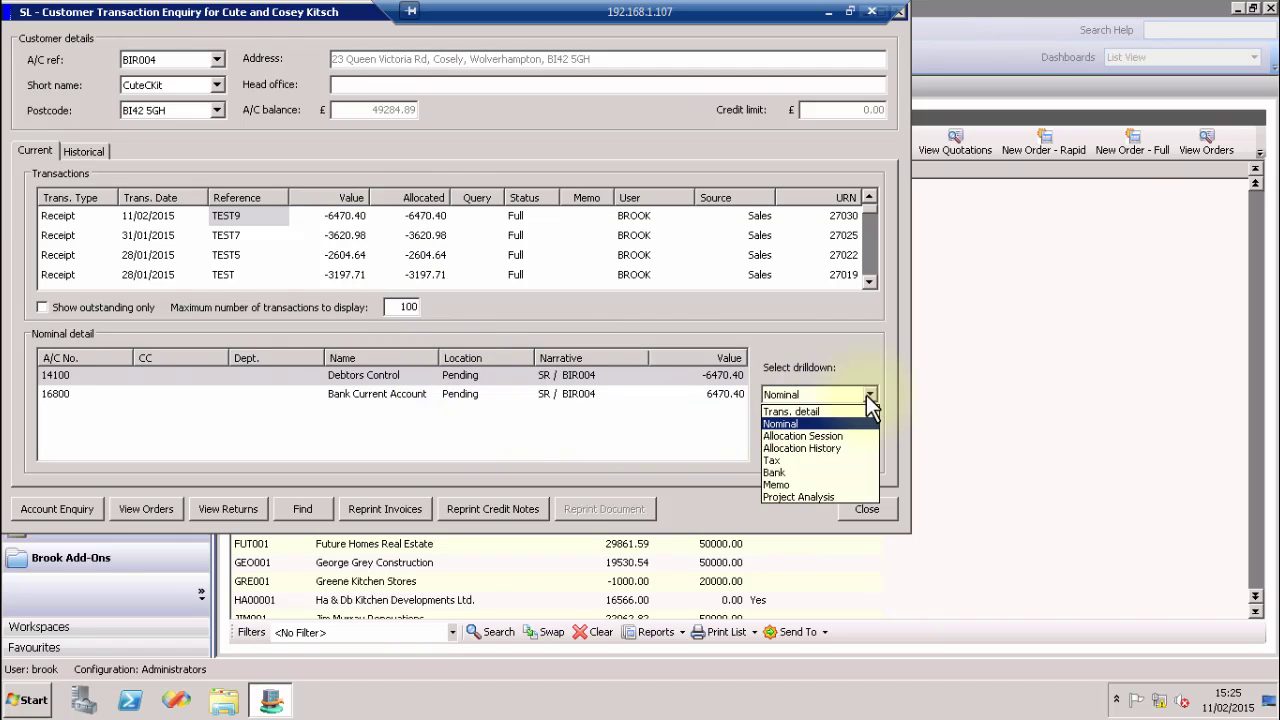
click(772, 472)
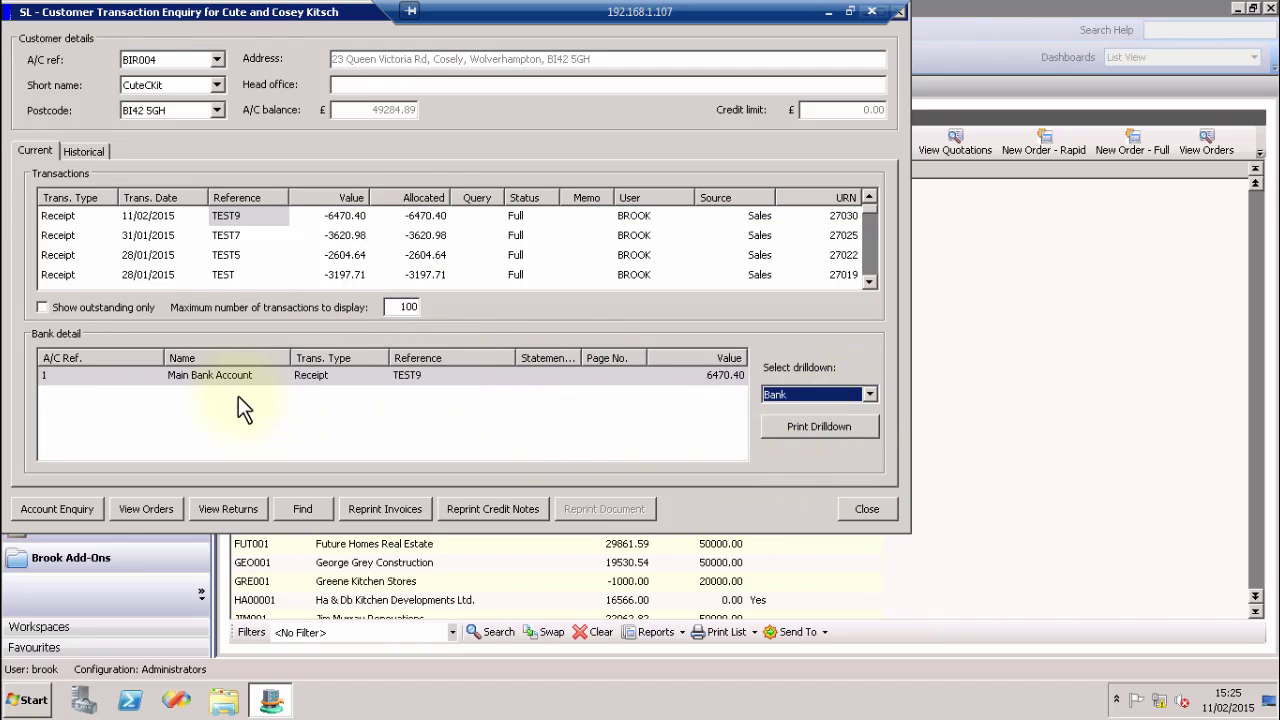
click(218, 378)
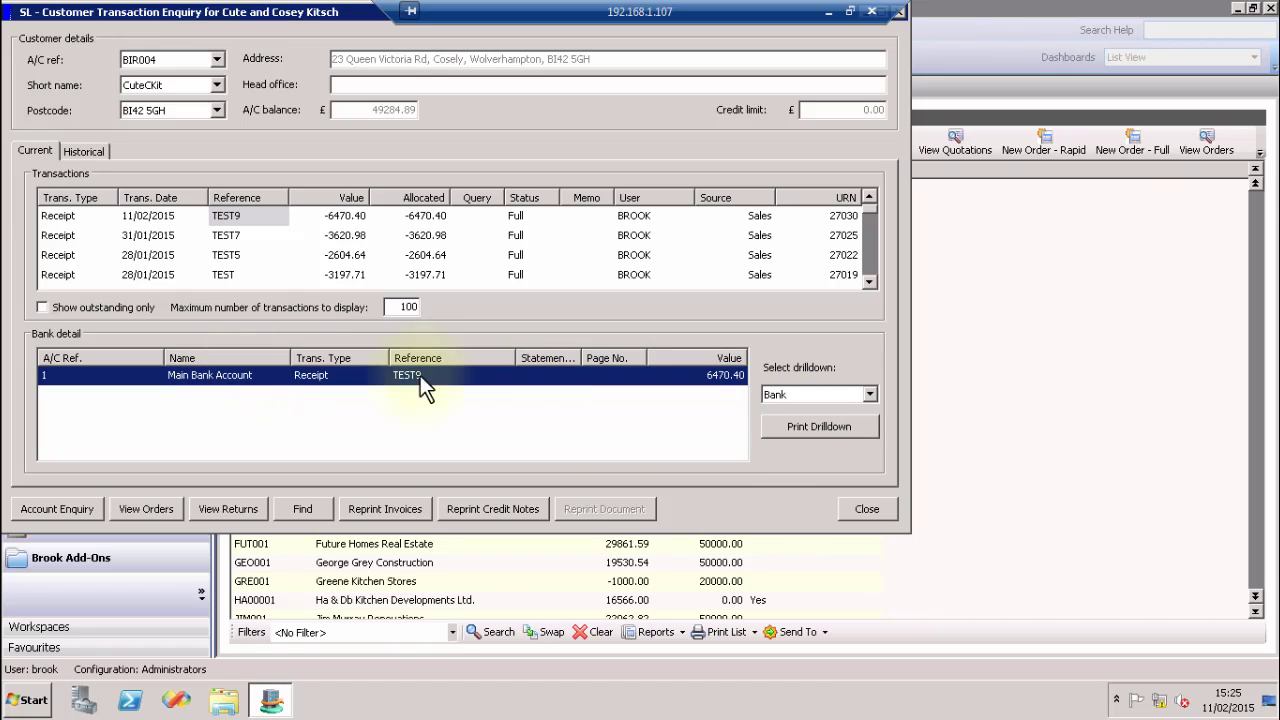
click(878, 513)
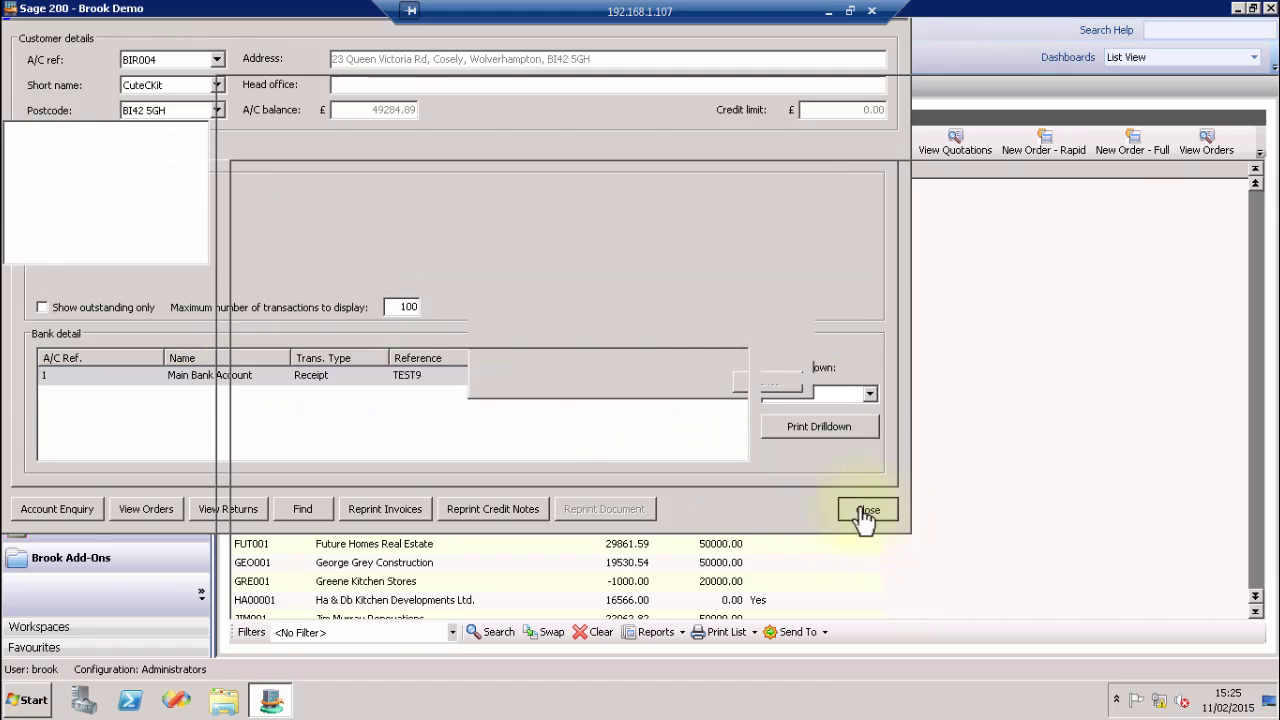